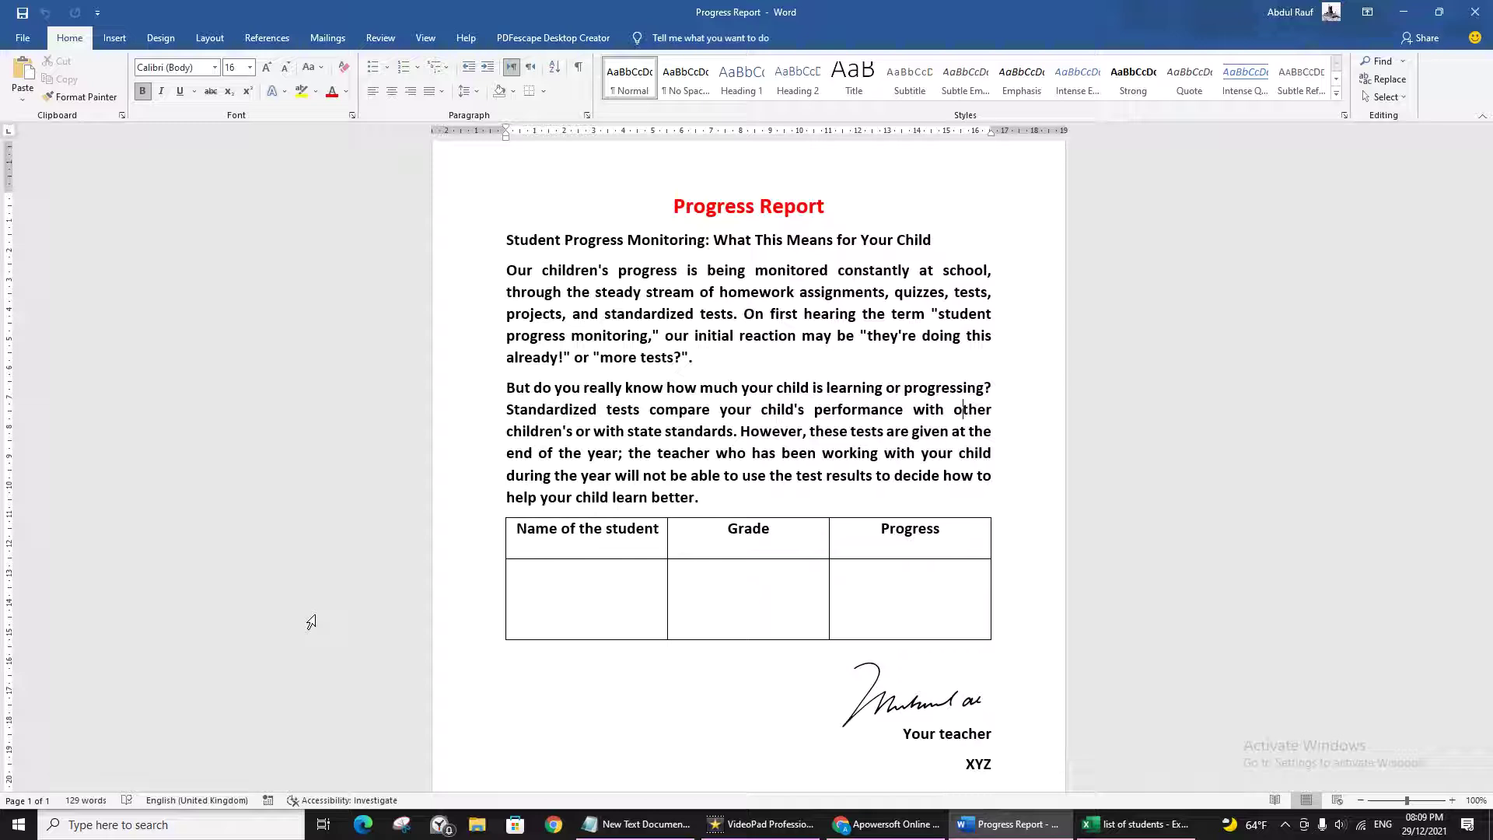
- Place the cursor in the empty student name cell of the letter's table
{"action": "left_click", "coordinate": [585, 586]}
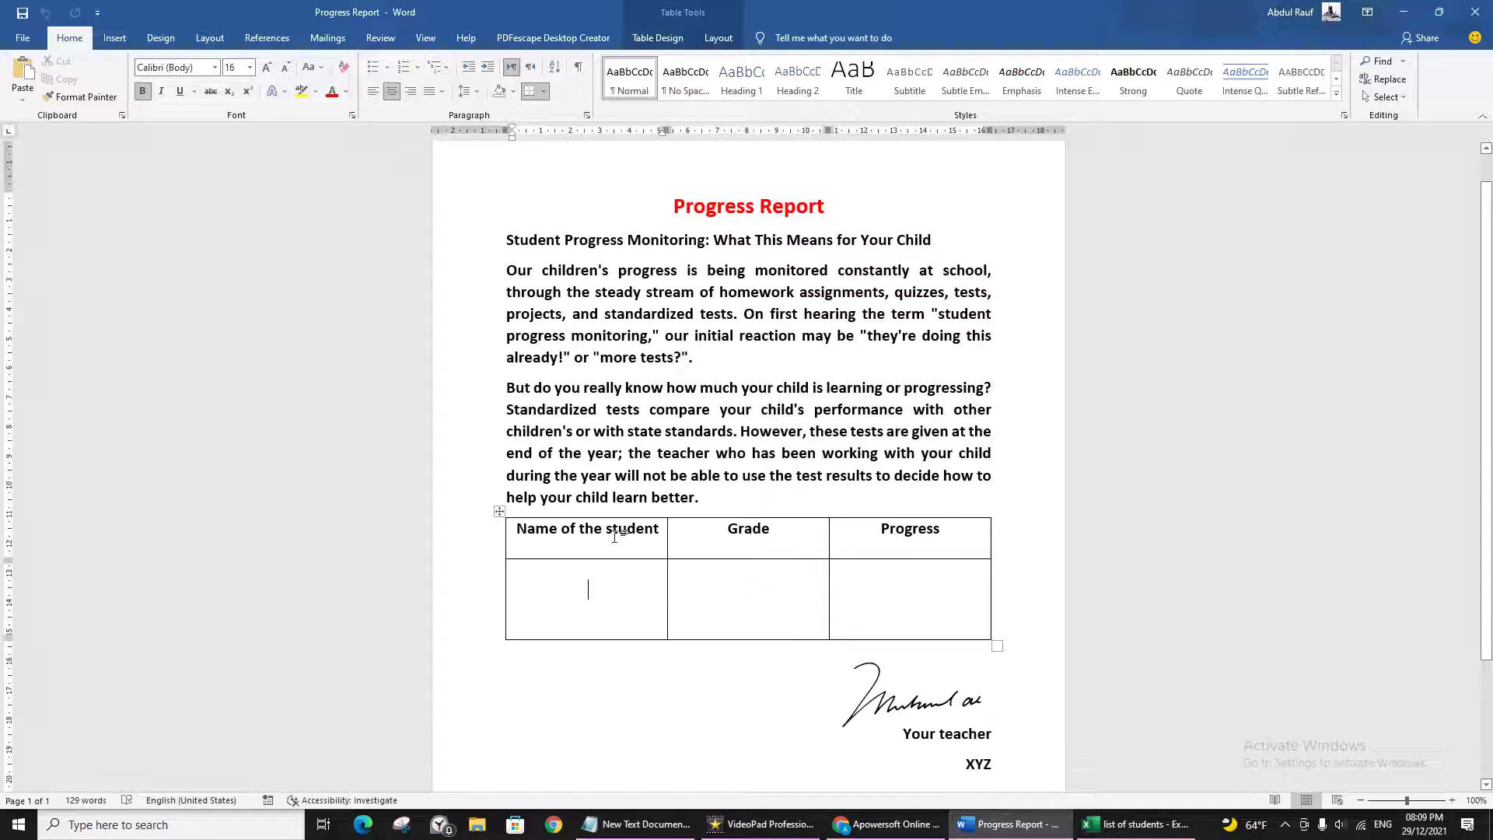
{"action": "scroll", "coordinate": [711, 622], "scroll_direction": "down", "scroll_amount": 1}
{"action": "scroll", "coordinate": [717, 627], "scroll_direction": "up", "scroll_amount": 2}
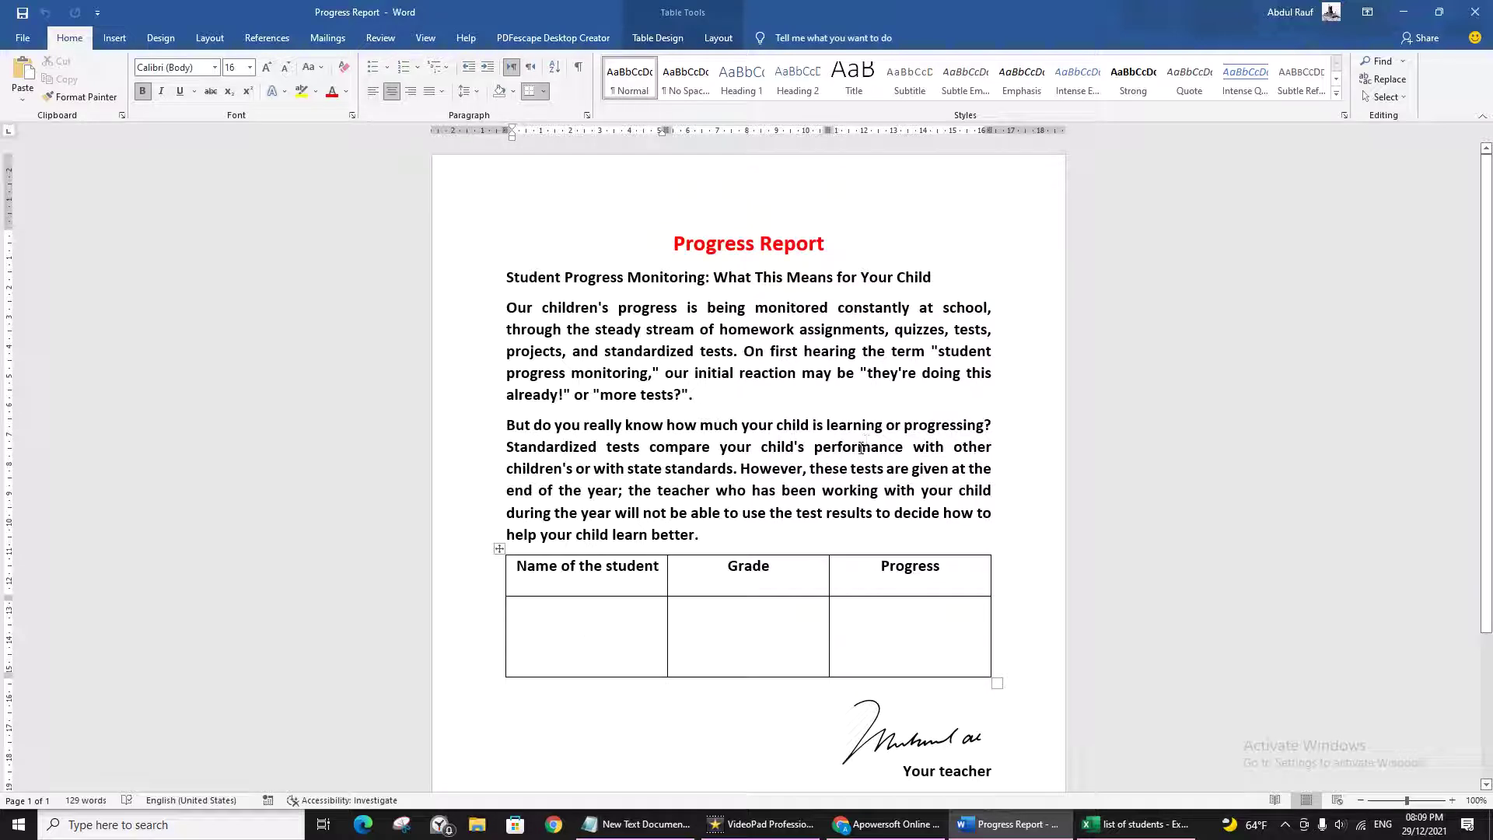
- Switch to the Excel student list and move to the Name column at A3
{"action": "left_click", "coordinate": [1130, 831]}
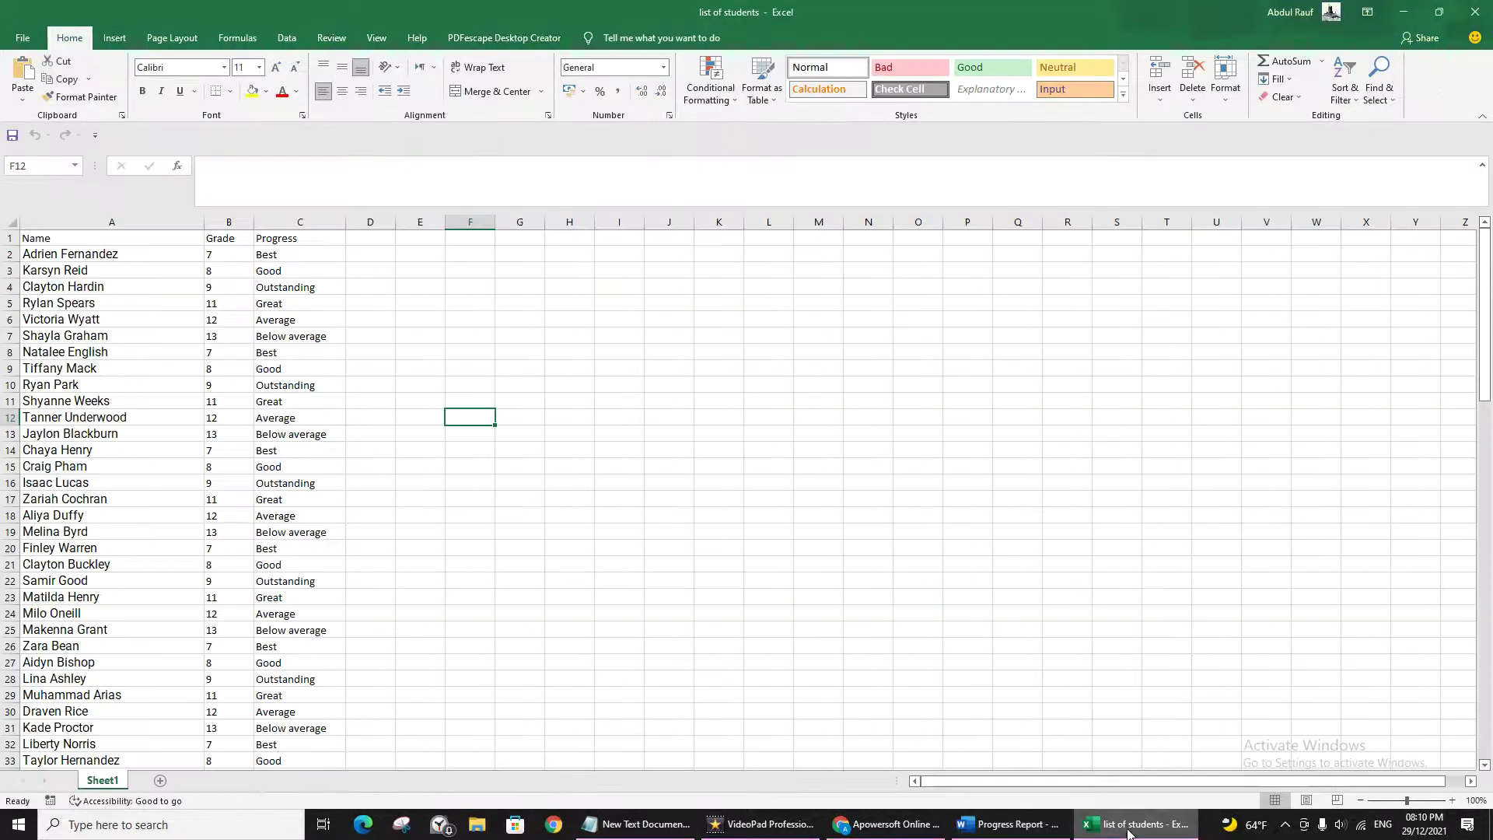
{"action": "left_click", "coordinate": [563, 542]}
{"action": "key", "text": "Up"}
{"action": "key", "text": "Up"}
{"action": "key", "text": "Up"}
{"action": "key", "text": "Up"}
{"action": "key", "text": "Up"}
{"action": "key", "text": "Up"}
{"action": "key", "text": "Up"}
{"action": "key", "text": "Up"}
{"action": "key", "text": "Up"}
{"action": "key", "text": "Up"}
{"action": "key", "text": "Up"}
{"action": "key", "text": "Up"}
{"action": "key", "text": "Up"}
{"action": "key", "text": "Up"}
{"action": "key", "text": "Up"}
{"action": "key", "text": "Up"}
{"action": "key", "text": "Up"}
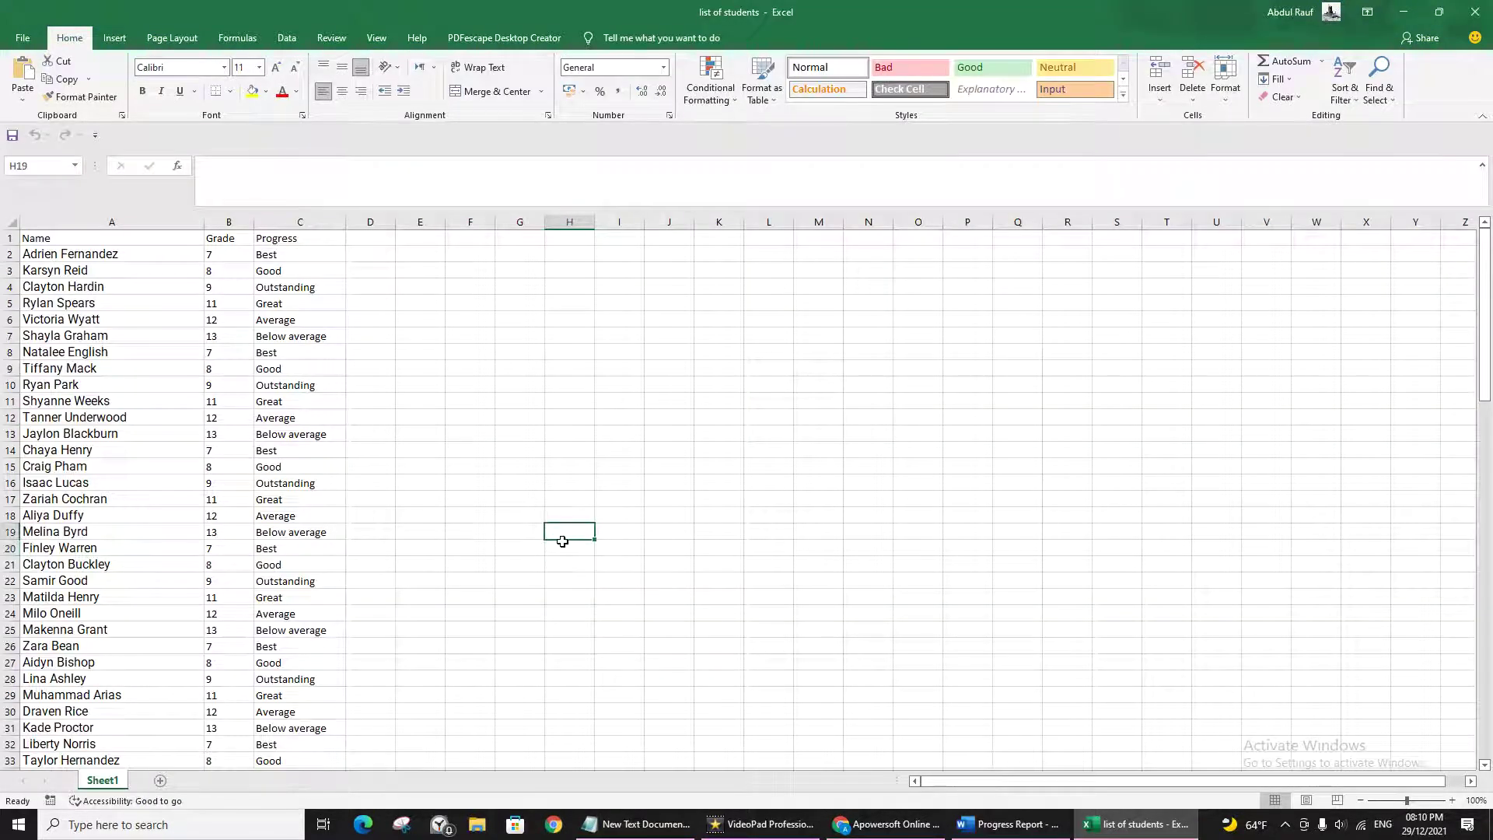
{"action": "key", "text": "Left"}
{"action": "key", "text": "ctrl+Left"}
{"action": "key", "text": "ctrl+Left"}
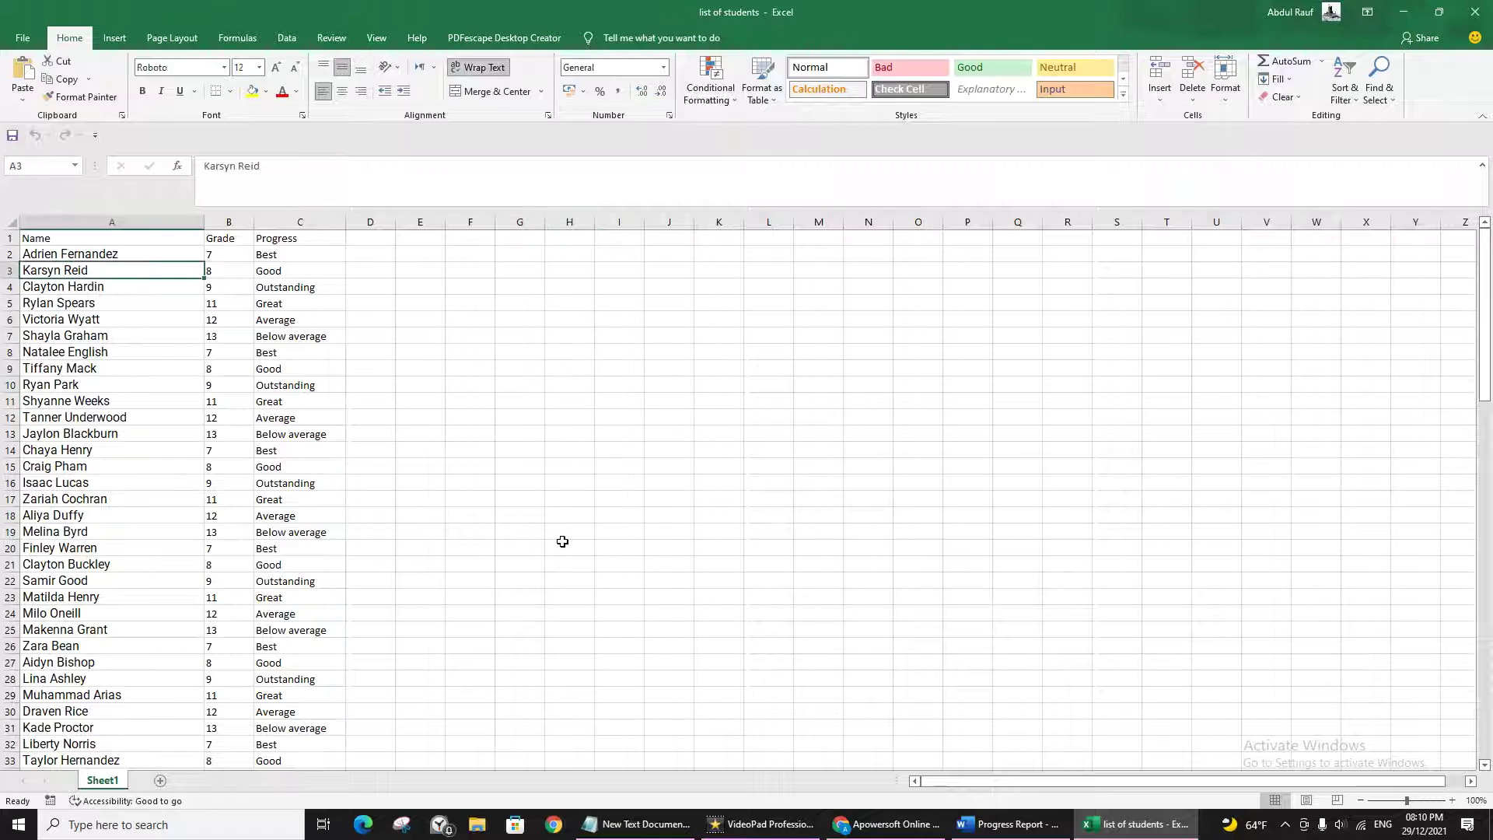
{"action": "scroll", "coordinate": [150, 674], "scroll_direction": "down", "scroll_amount": 9}
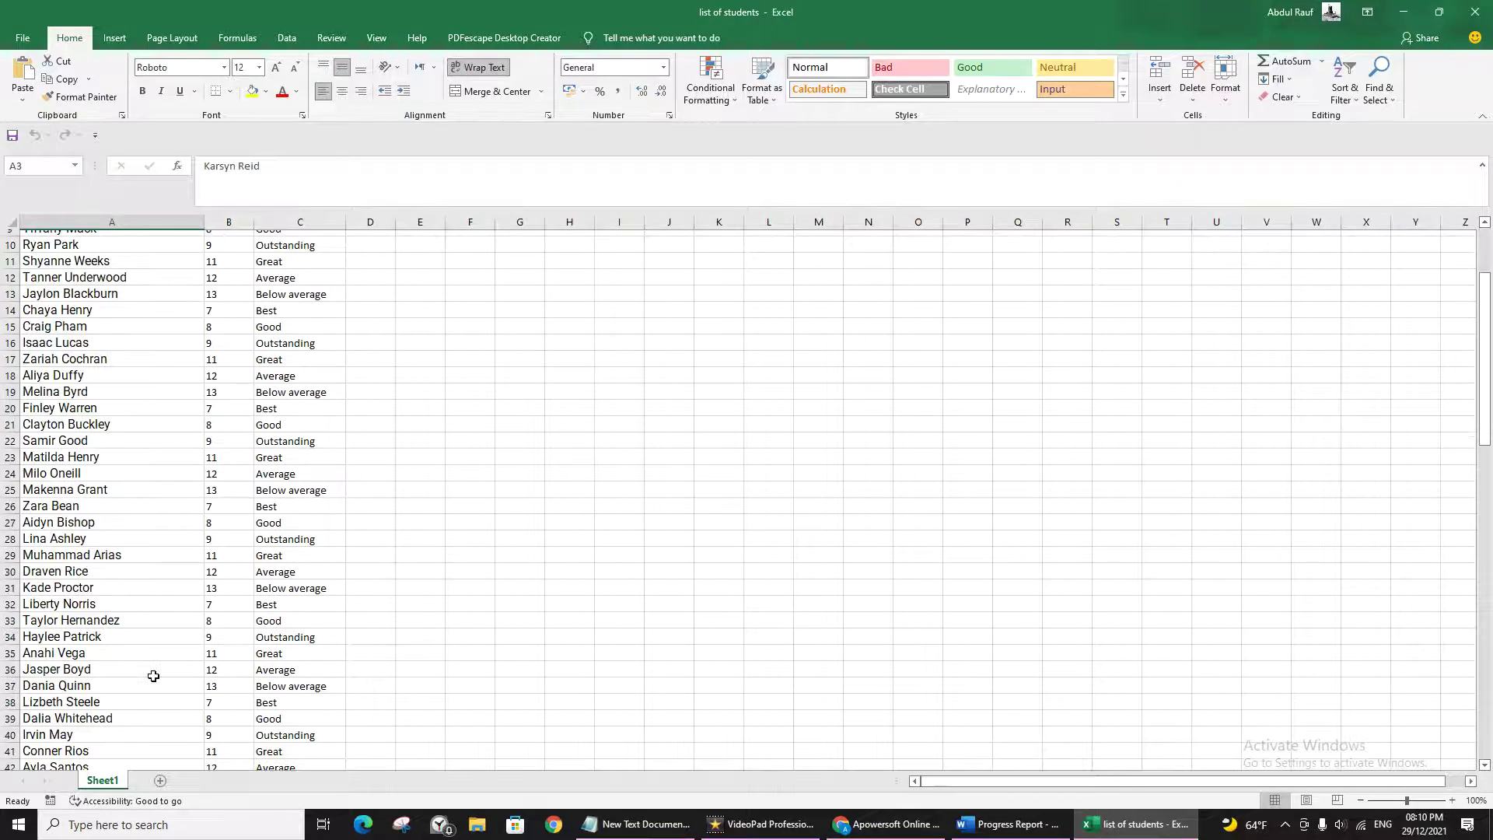
{"action": "scroll", "coordinate": [150, 674], "scroll_direction": "up", "scroll_amount": 9}
- Check sample Name, Grade and Progress values in the Excel student list
{"action": "left_click", "coordinate": [116, 569]}
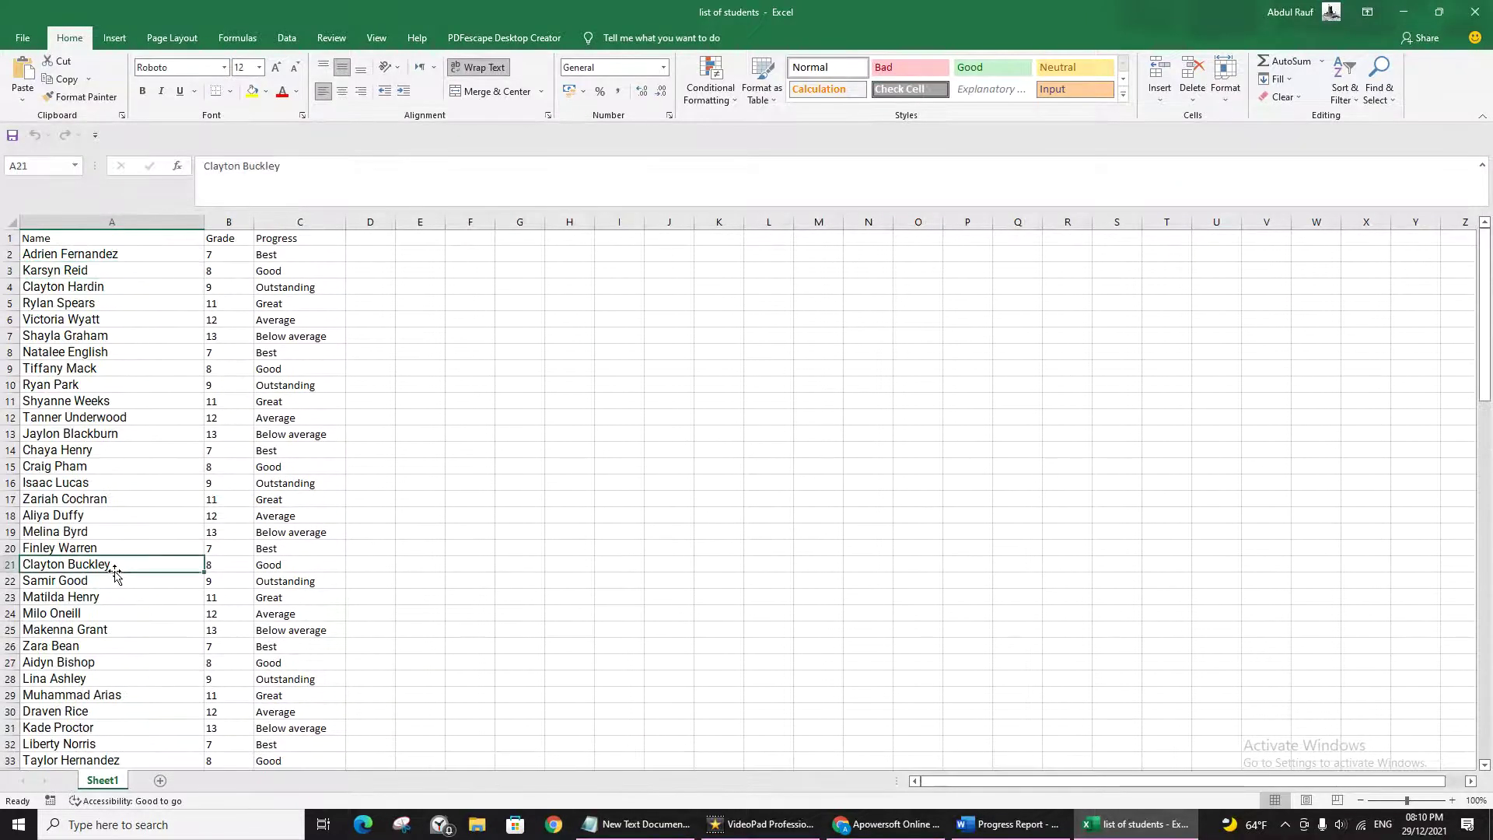
{"action": "left_click", "coordinate": [230, 354]}
{"action": "left_click", "coordinate": [284, 303]}
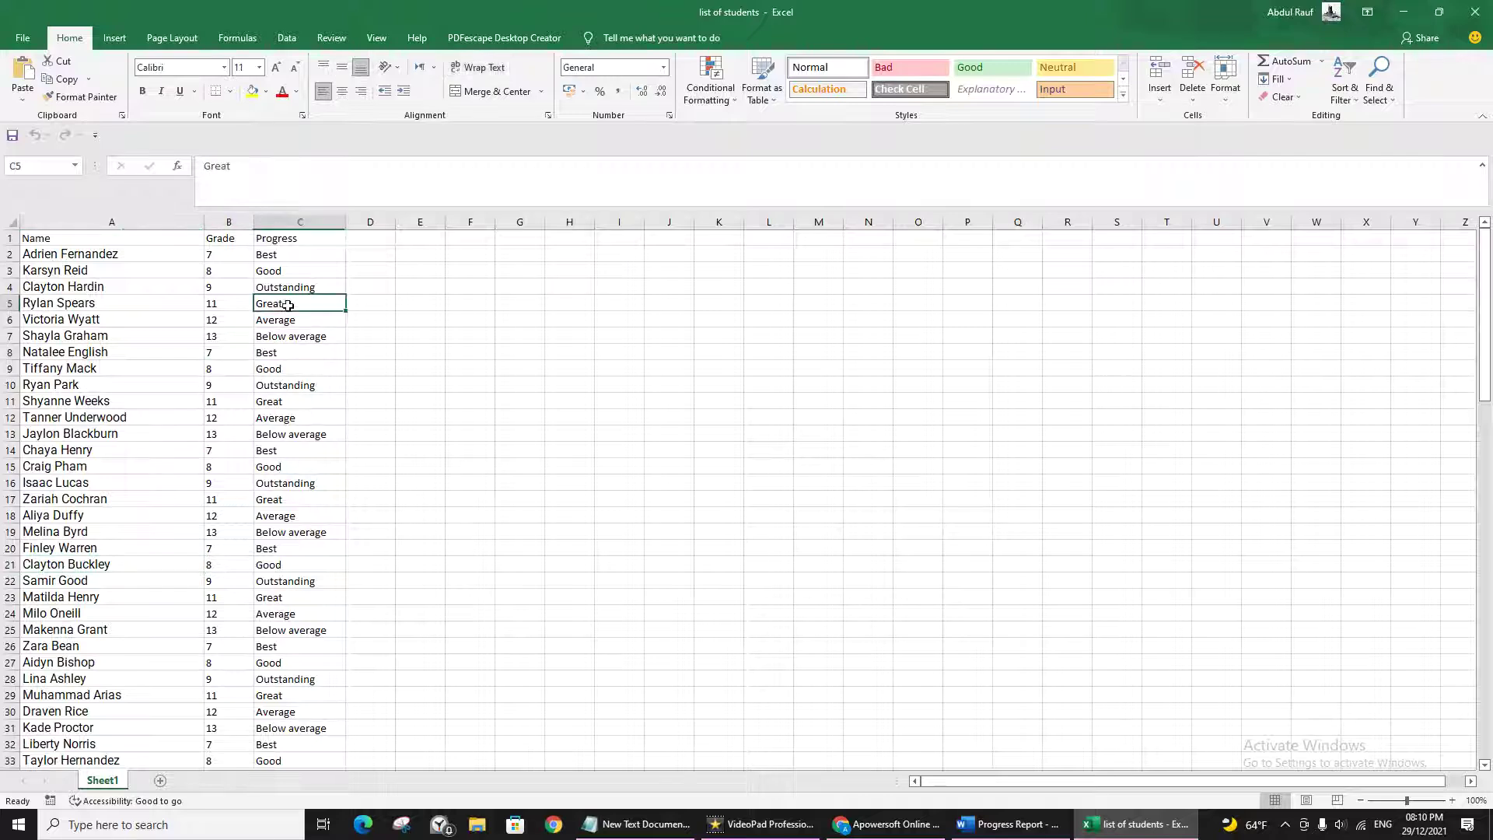
{"action": "scroll", "coordinate": [322, 514], "scroll_direction": "down", "scroll_amount": 10}
{"action": "scroll", "coordinate": [322, 516], "scroll_direction": "down", "scroll_amount": 19}
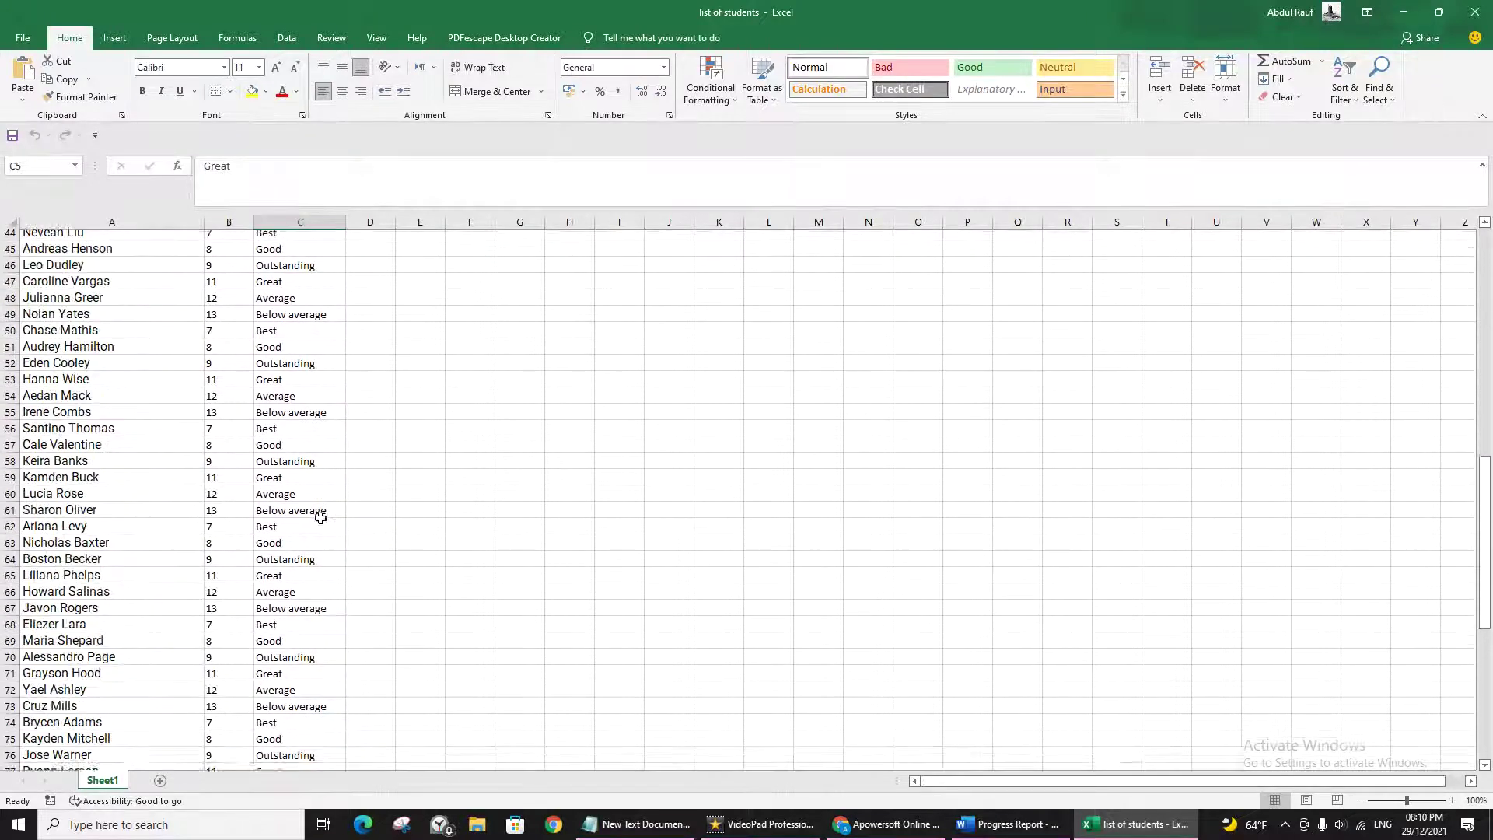
{"action": "scroll", "coordinate": [321, 518], "scroll_direction": "up", "scroll_amount": 10}
- Back in the Progress Report letter, place the cursor in the table's empty row
{"action": "left_click", "coordinate": [995, 830]}
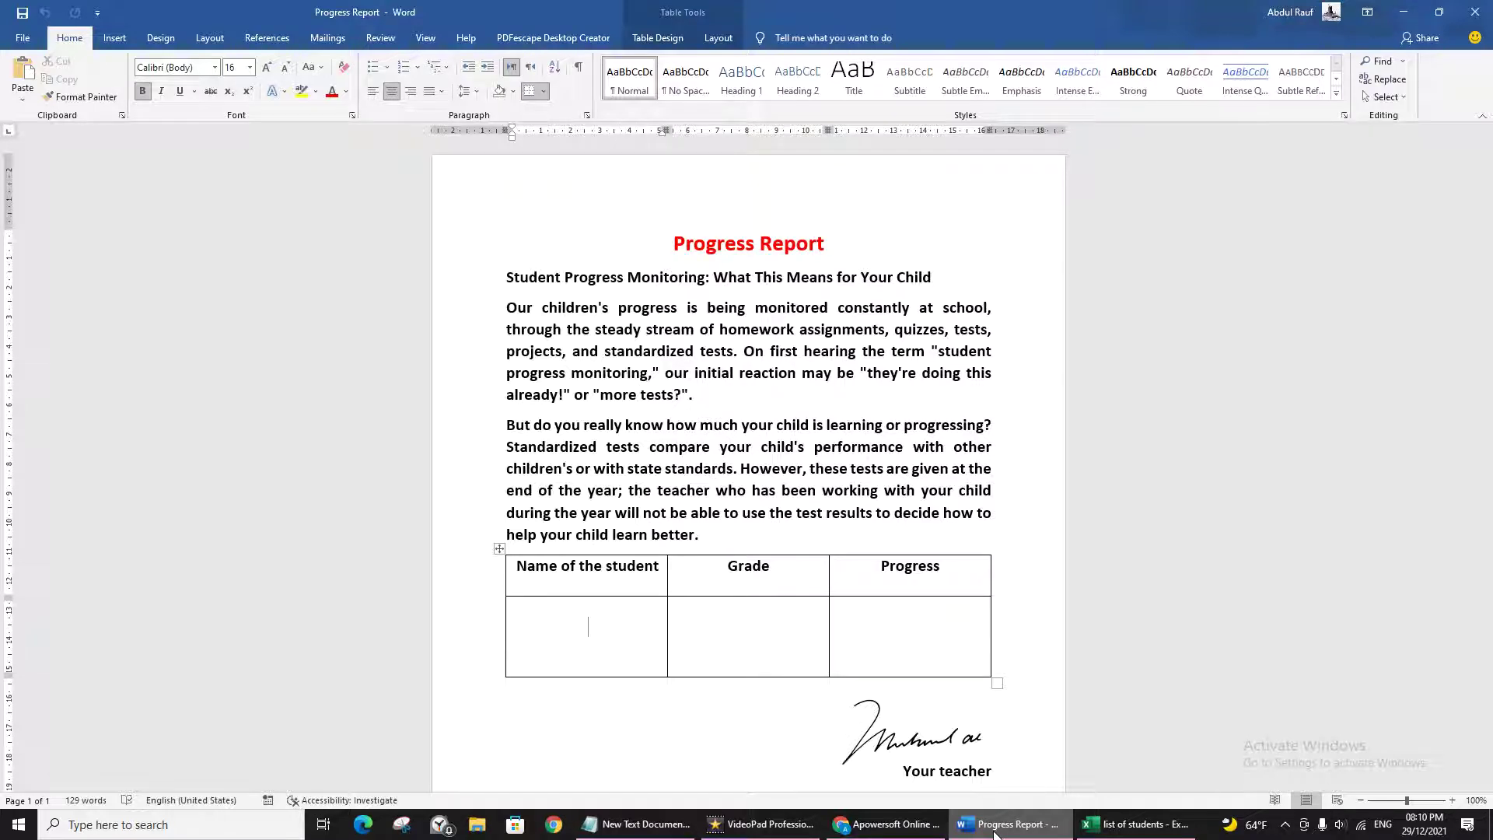
{"action": "scroll", "coordinate": [1149, 719], "scroll_direction": "down", "scroll_amount": 2}
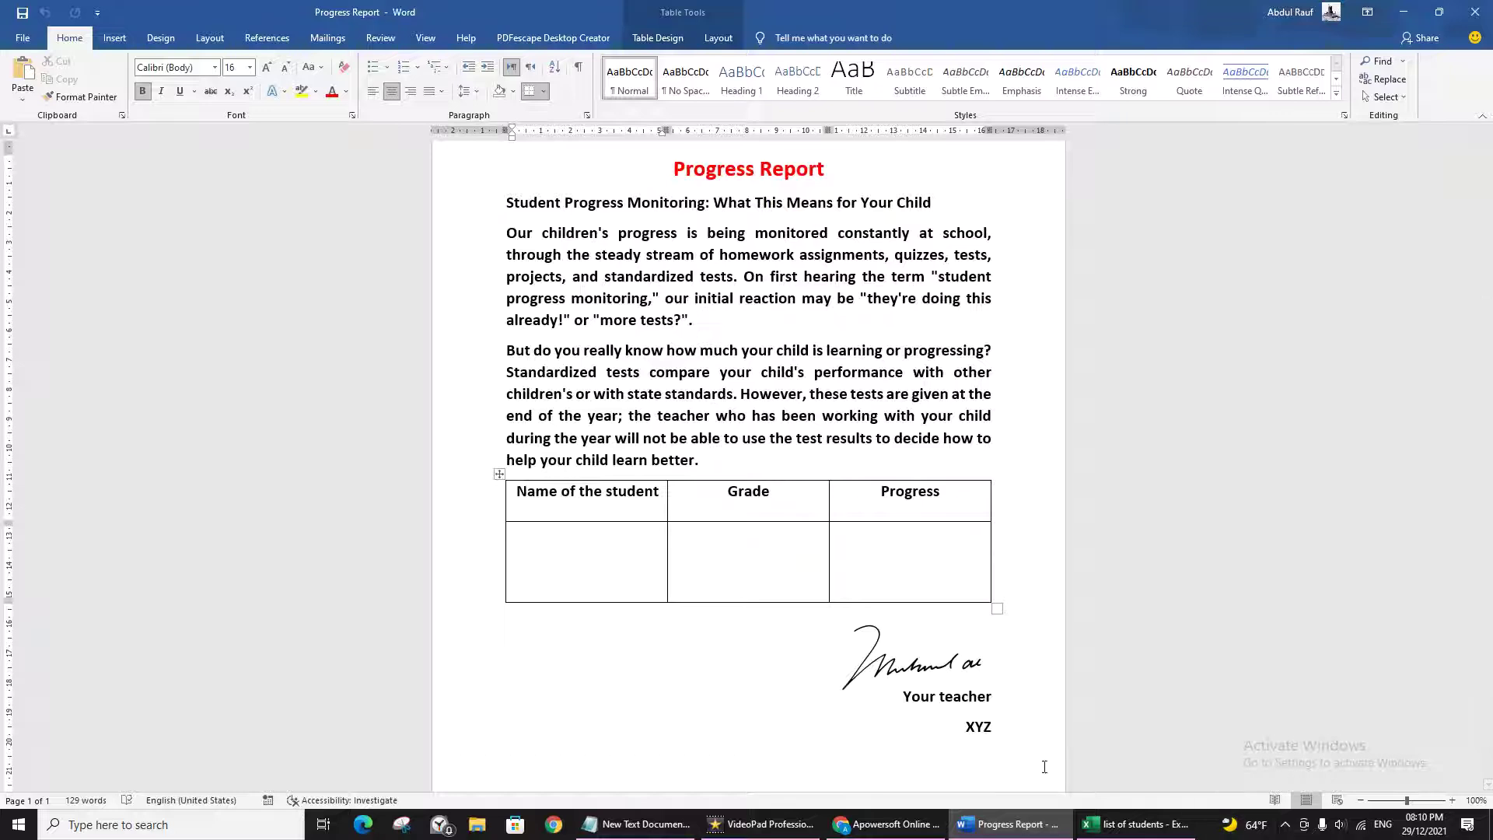
{"action": "left_click", "coordinate": [958, 653]}
{"action": "left_click", "coordinate": [697, 740]}
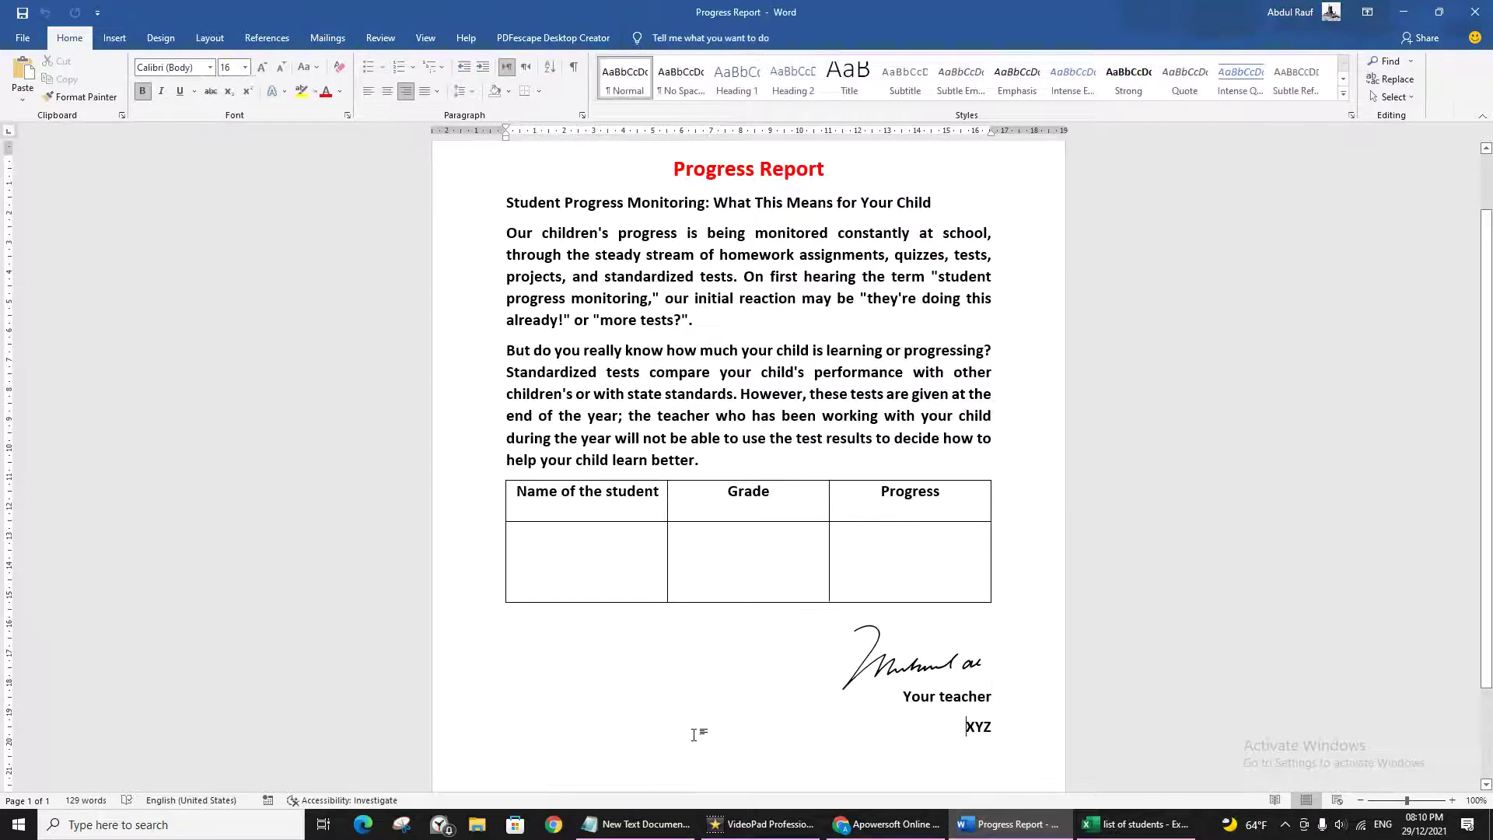
{"action": "scroll", "coordinate": [633, 692], "scroll_direction": "up", "scroll_amount": 2}
{"action": "left_click", "coordinate": [551, 623]}
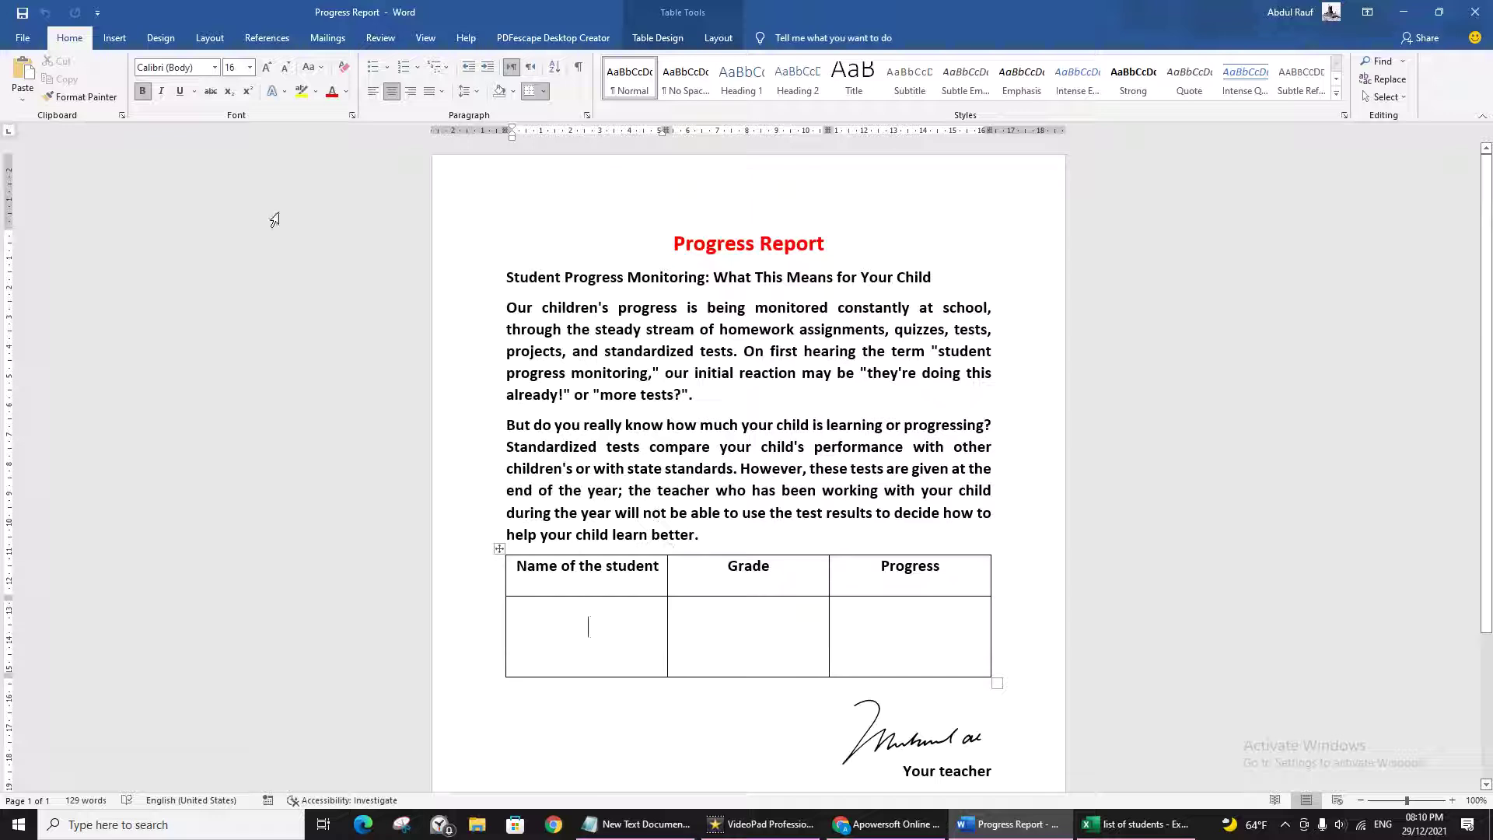
- Choose Mailings > Select Recipients > Use an Existing List
{"action": "left_click", "coordinate": [323, 41]}
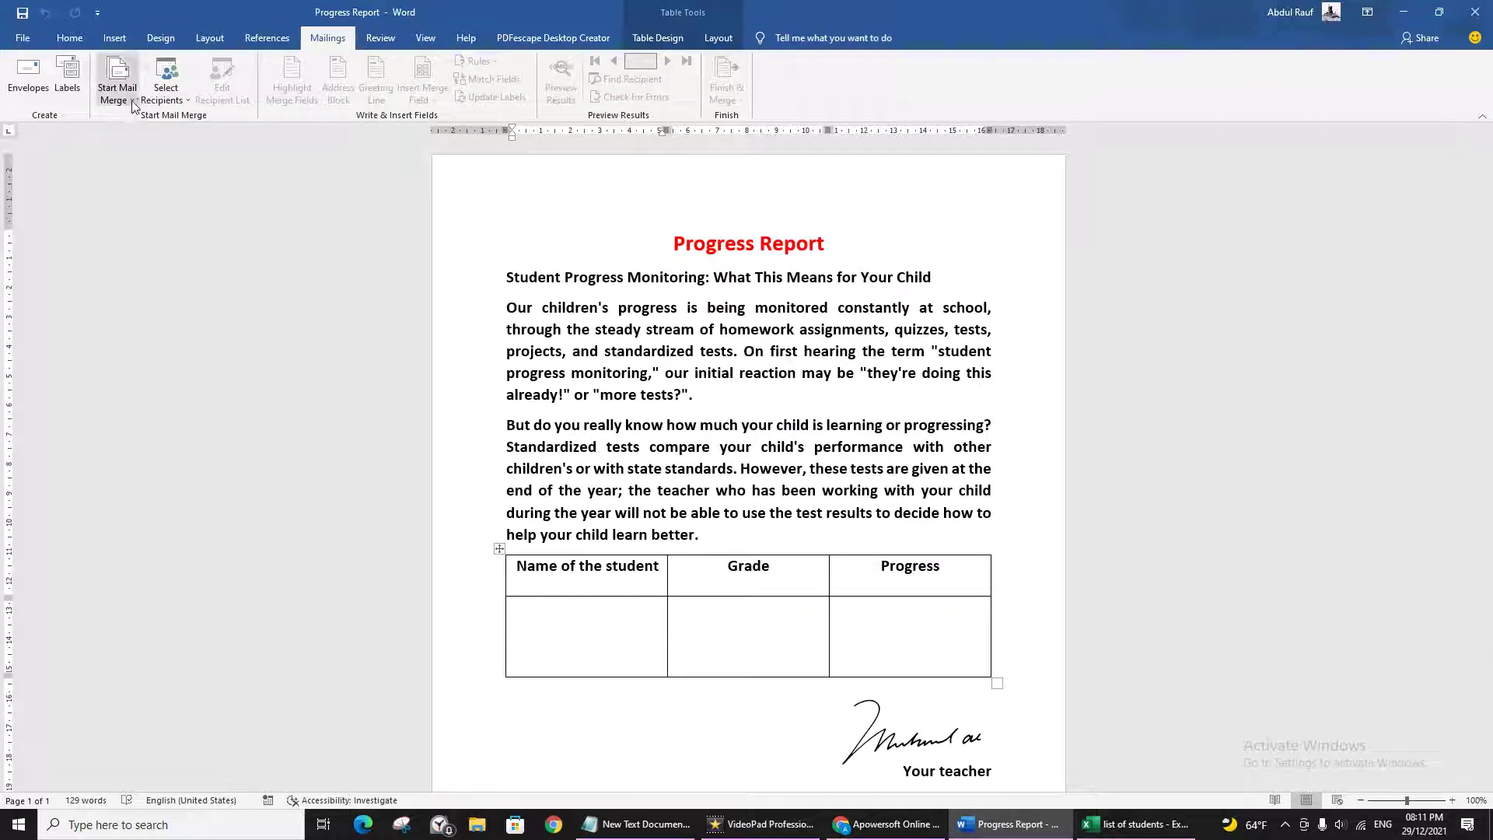
{"action": "left_click", "coordinate": [181, 106]}
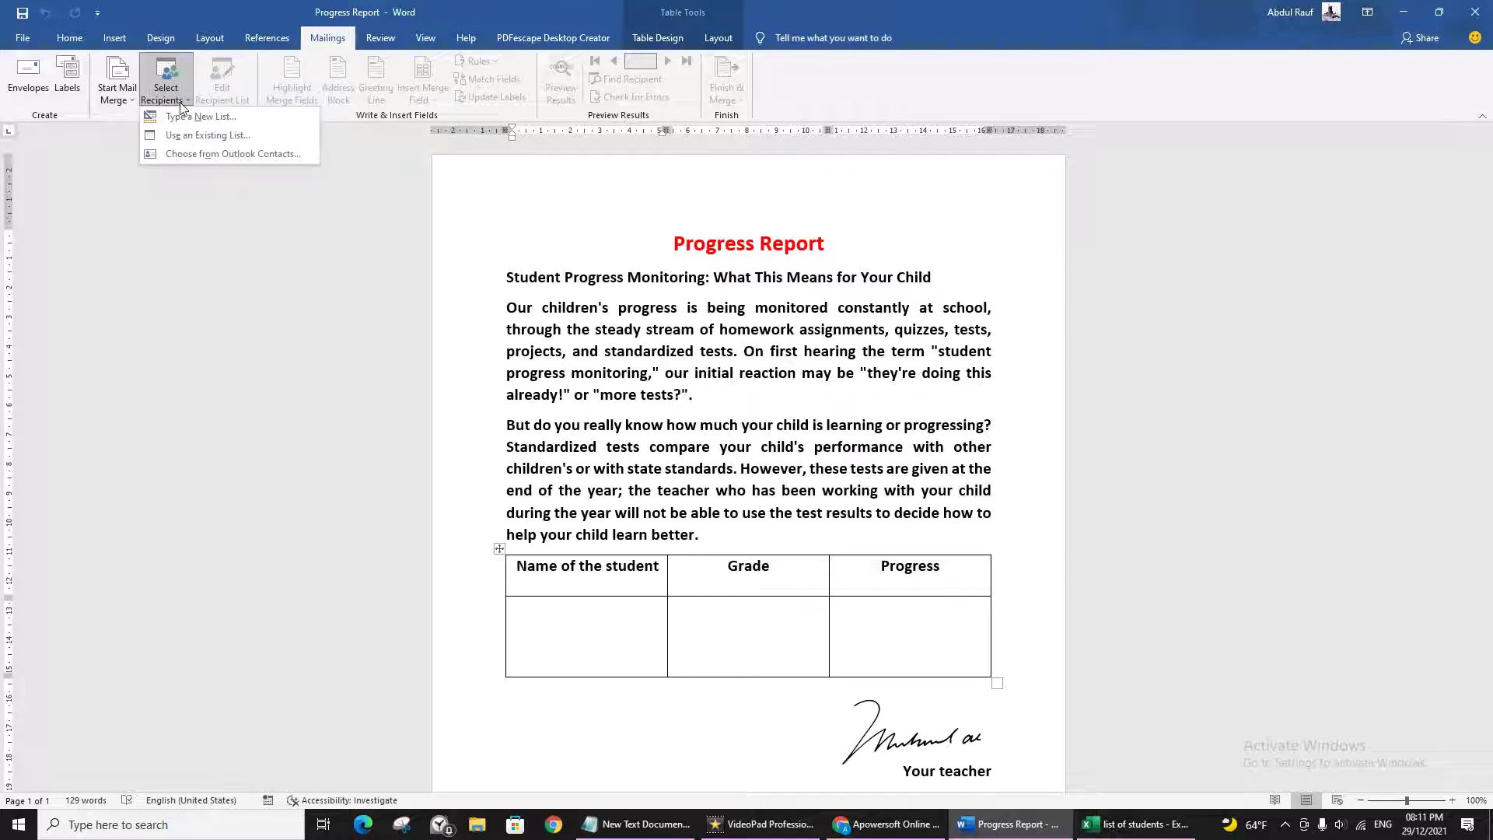
{"action": "left_click", "coordinate": [231, 138]}
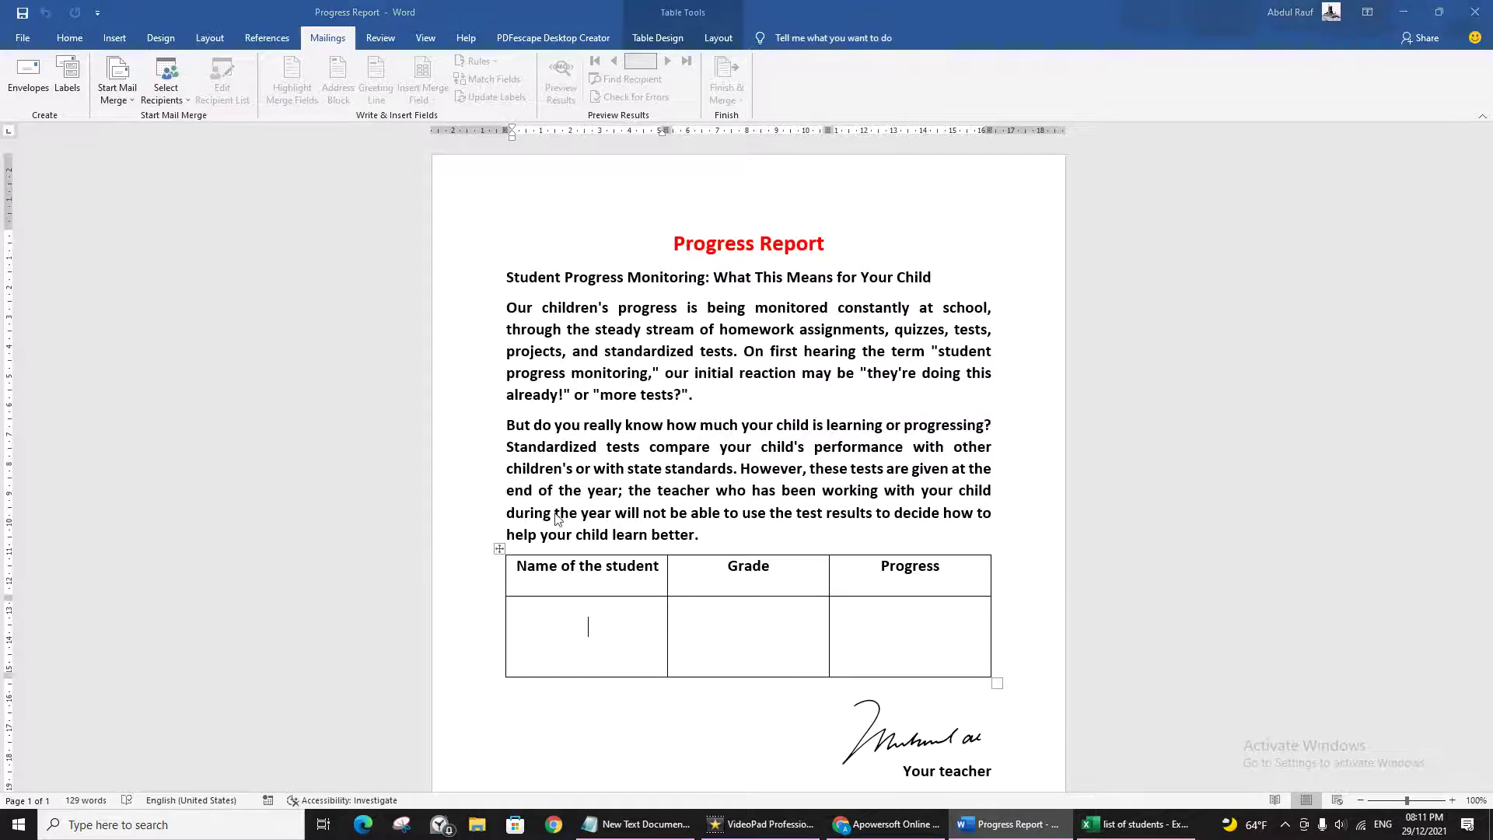
{"action": "left_click", "coordinate": [1089, 826]}
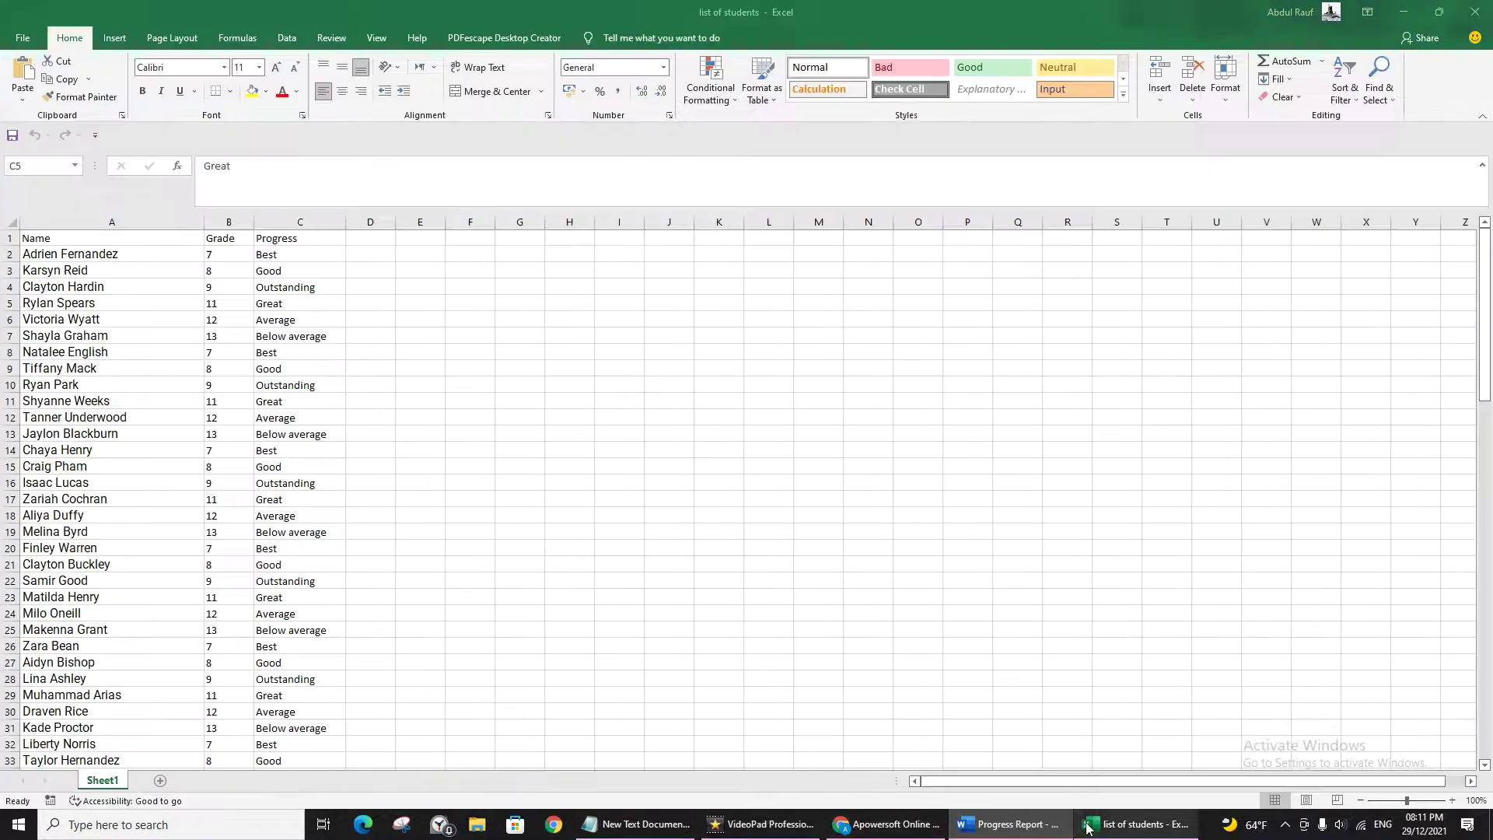
{"action": "left_click", "coordinate": [1088, 826]}
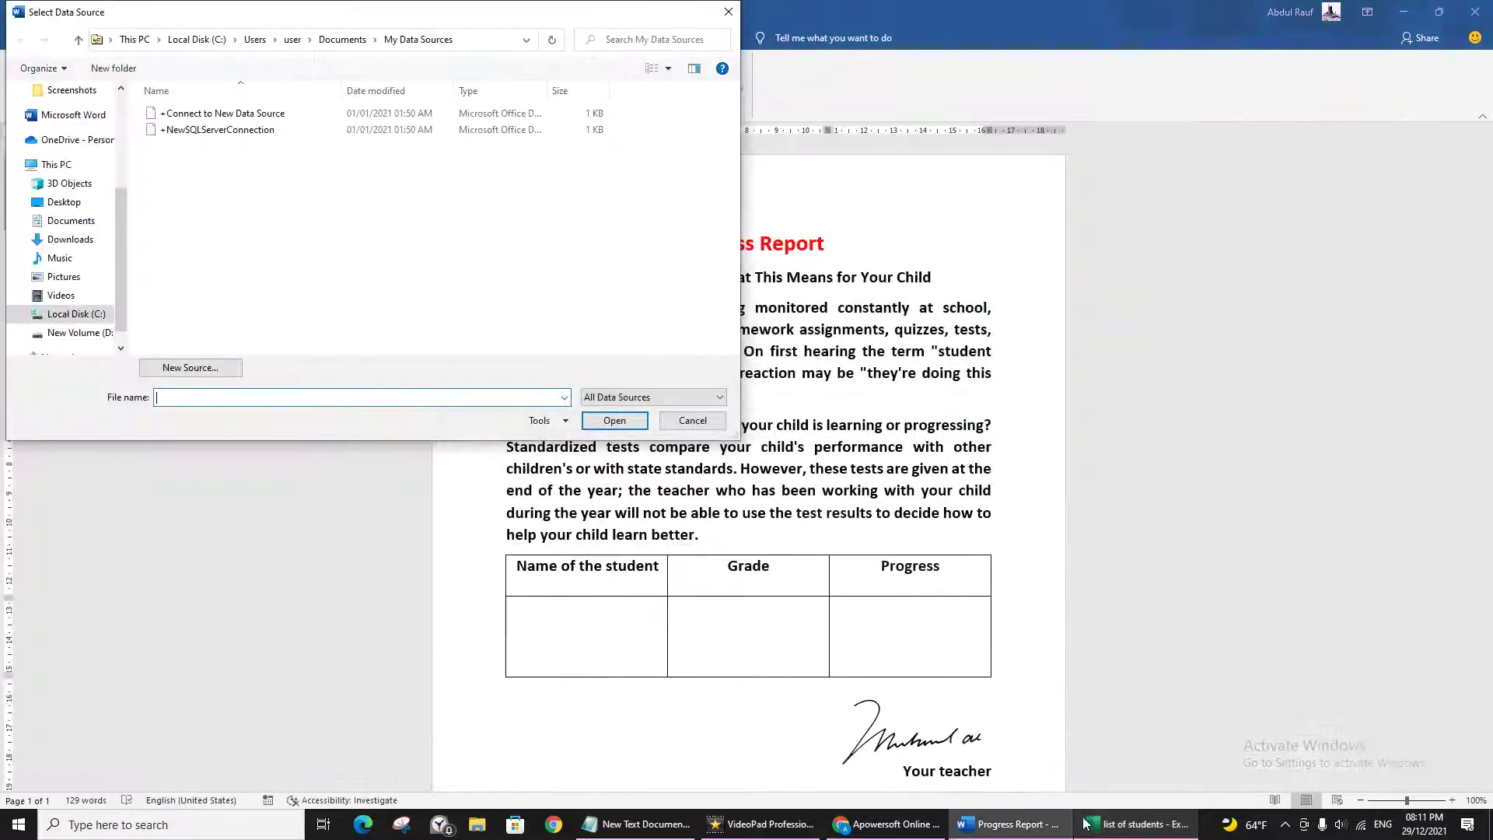
- Open the 'list of students' workbook from Documents and confirm Sheet1$ as the table
{"action": "left_click", "coordinate": [75, 225]}
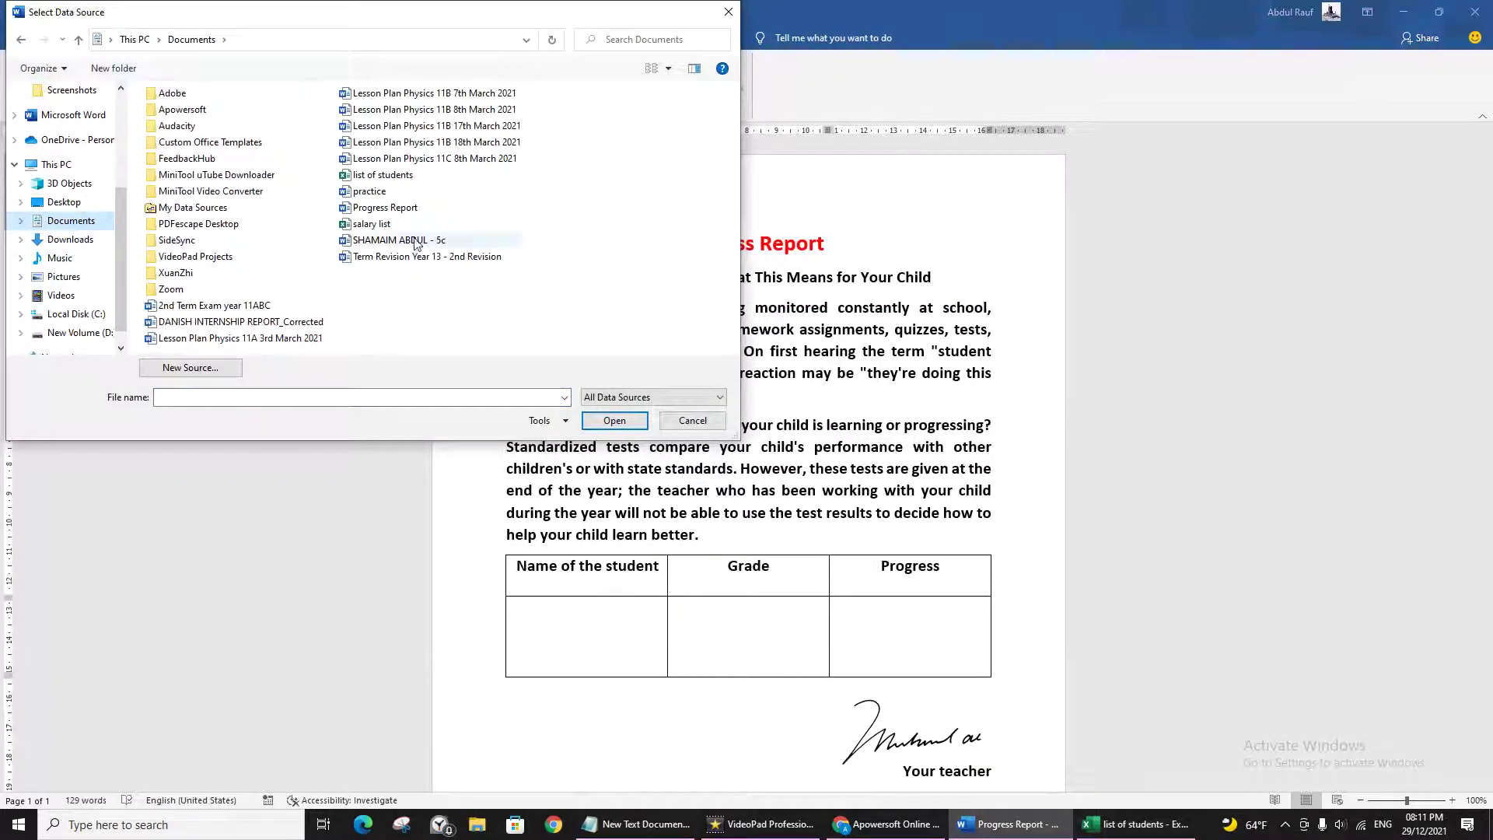
{"action": "left_click", "coordinate": [387, 178]}
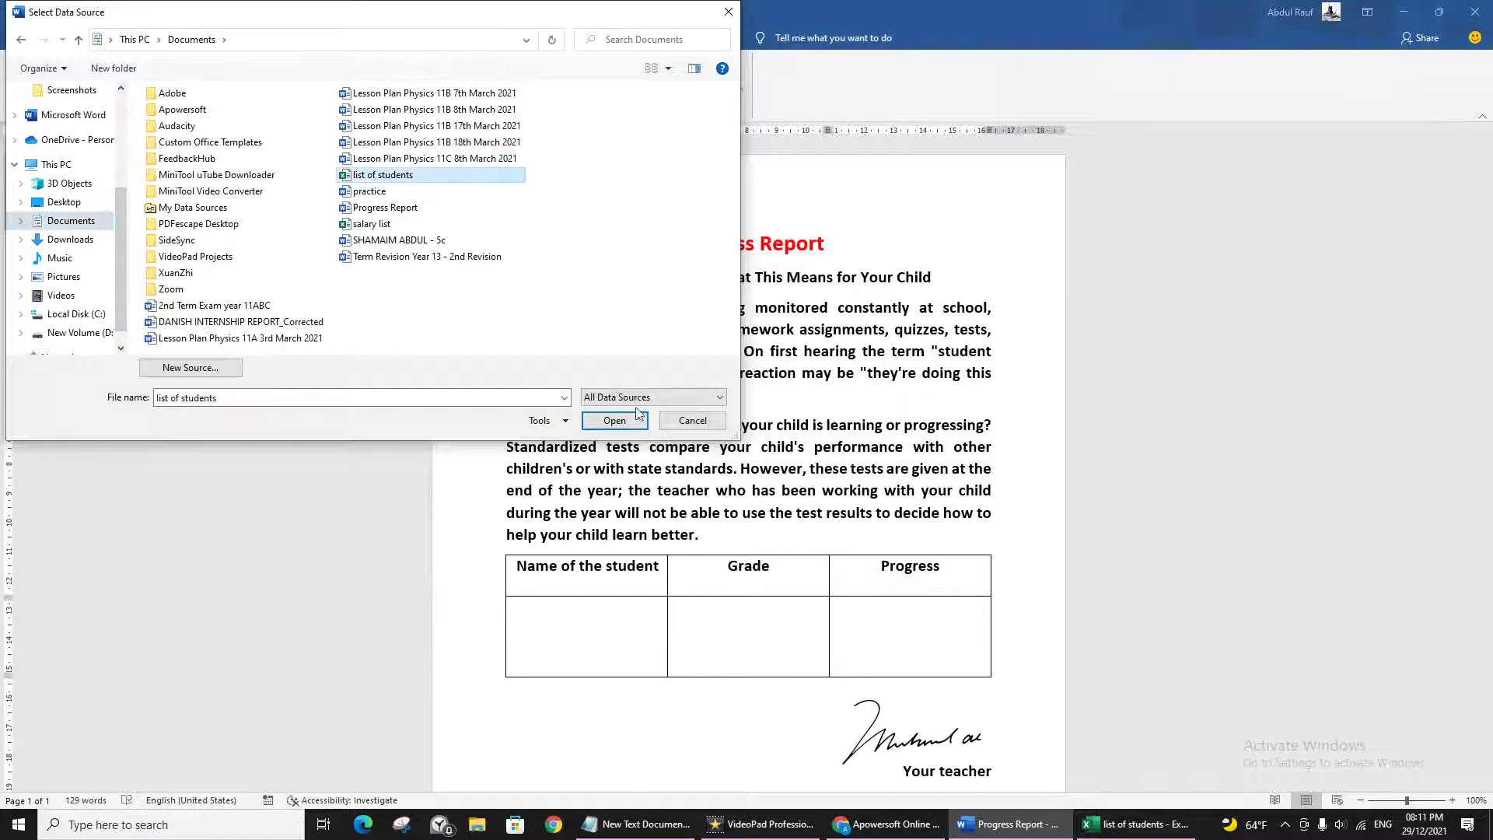
{"action": "left_click", "coordinate": [625, 425]}
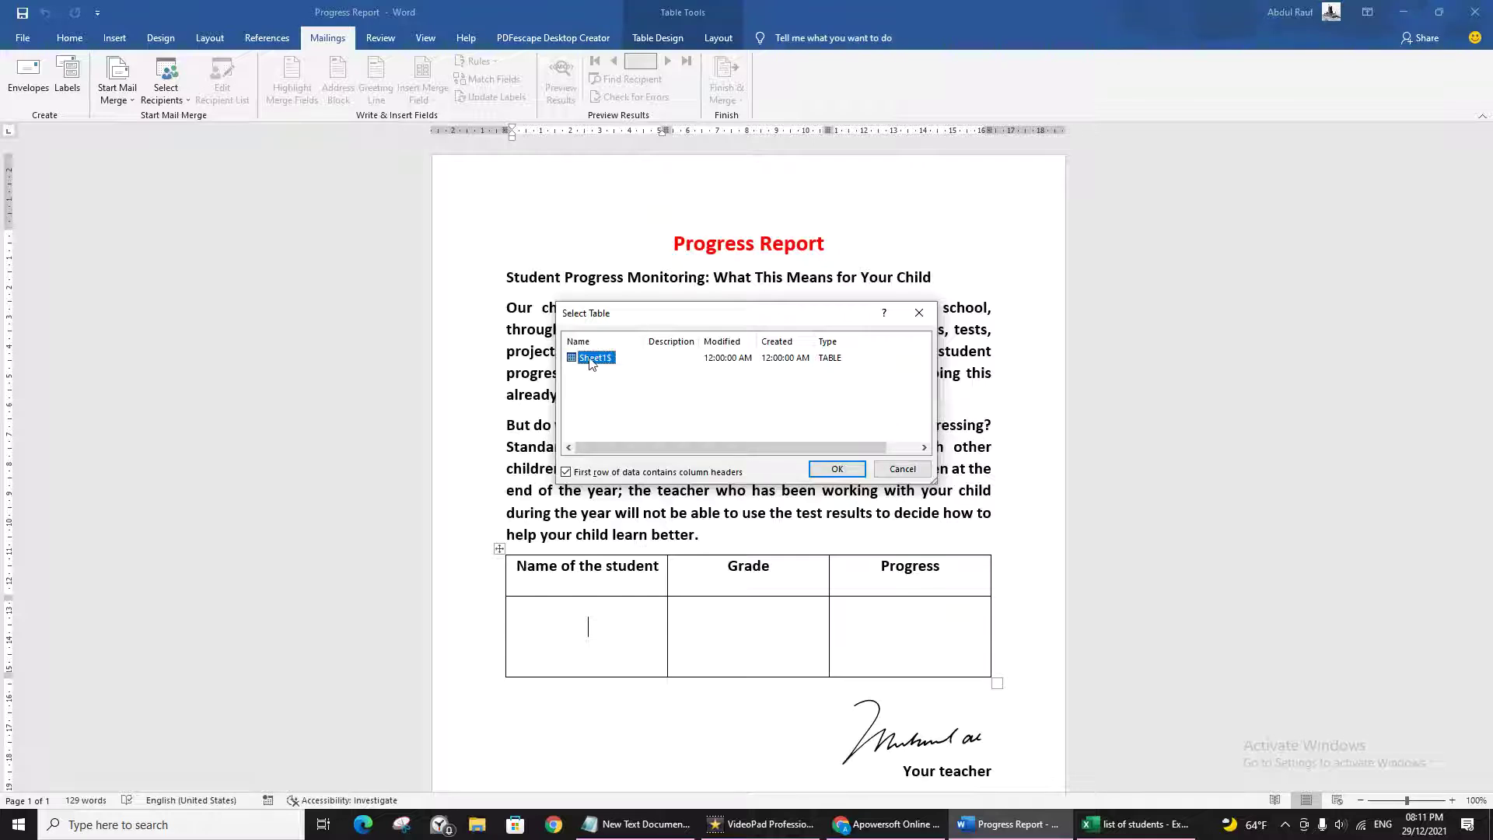
{"action": "left_click", "coordinate": [852, 474]}
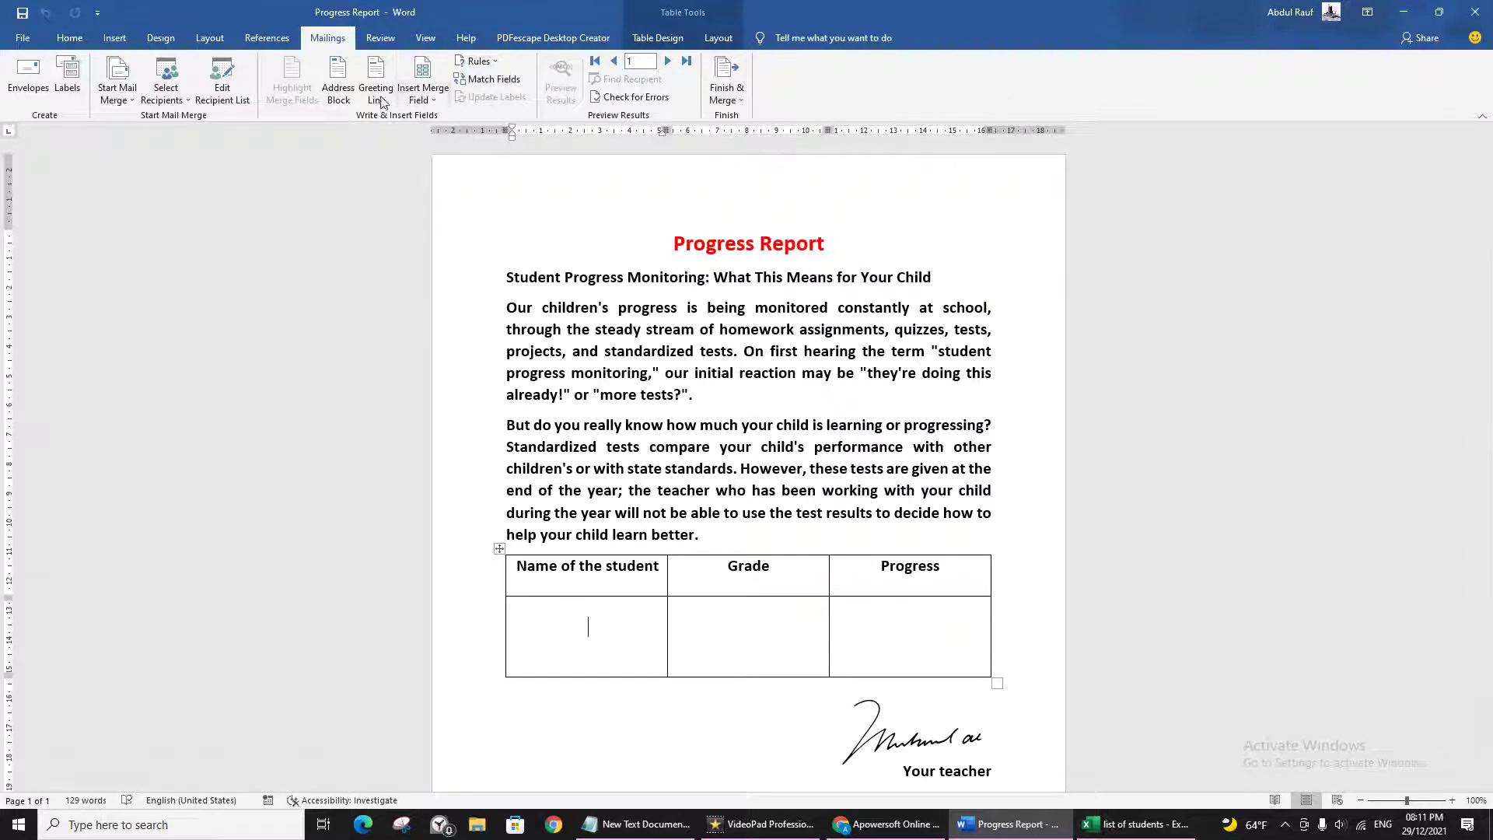
- Compare the merge field list with the Excel columns, then insert «Name_» in the name cell
{"action": "left_click", "coordinate": [430, 103]}
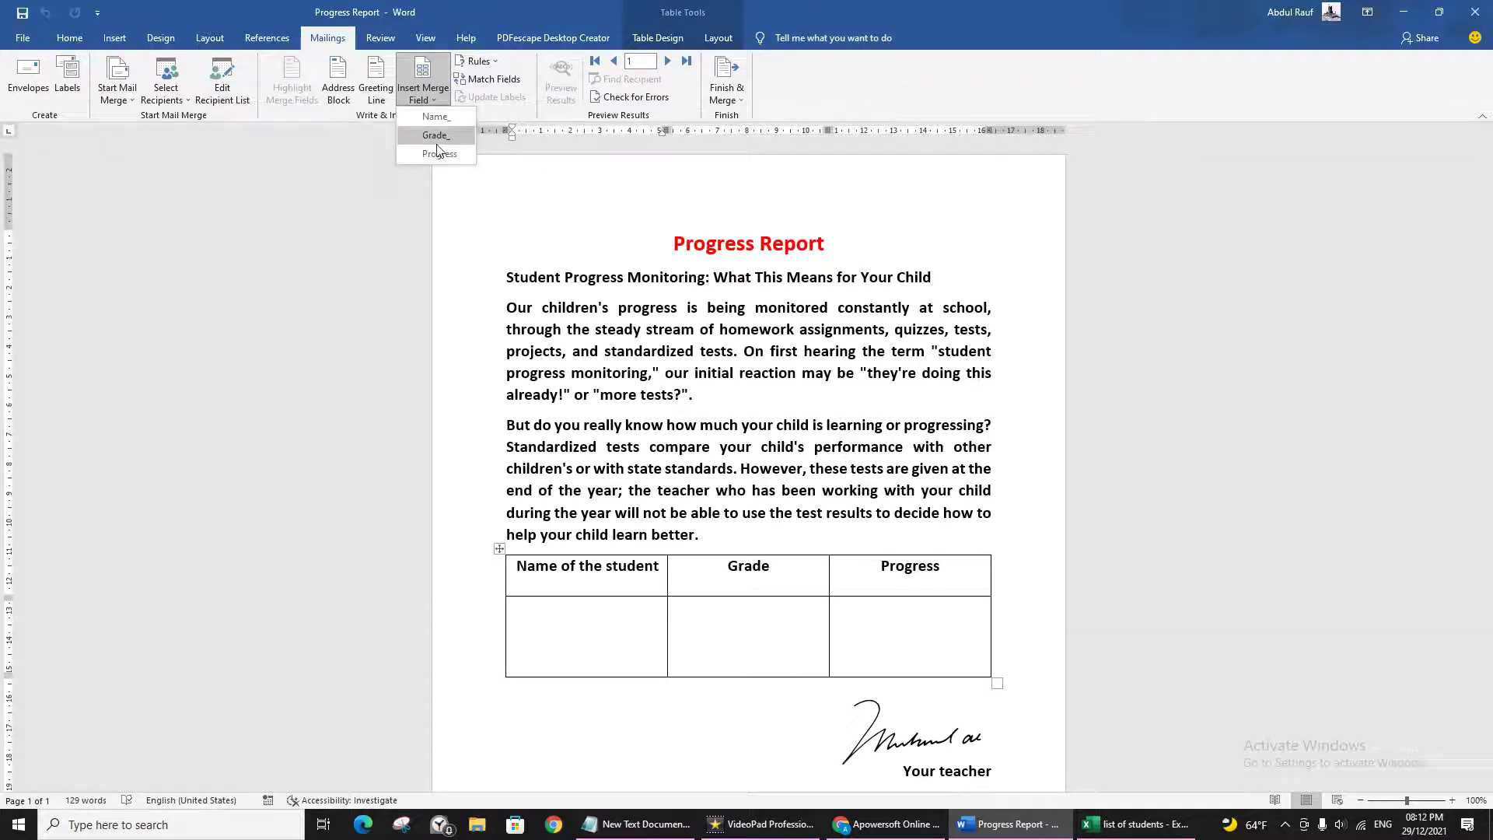
{"action": "left_click", "coordinate": [1106, 827]}
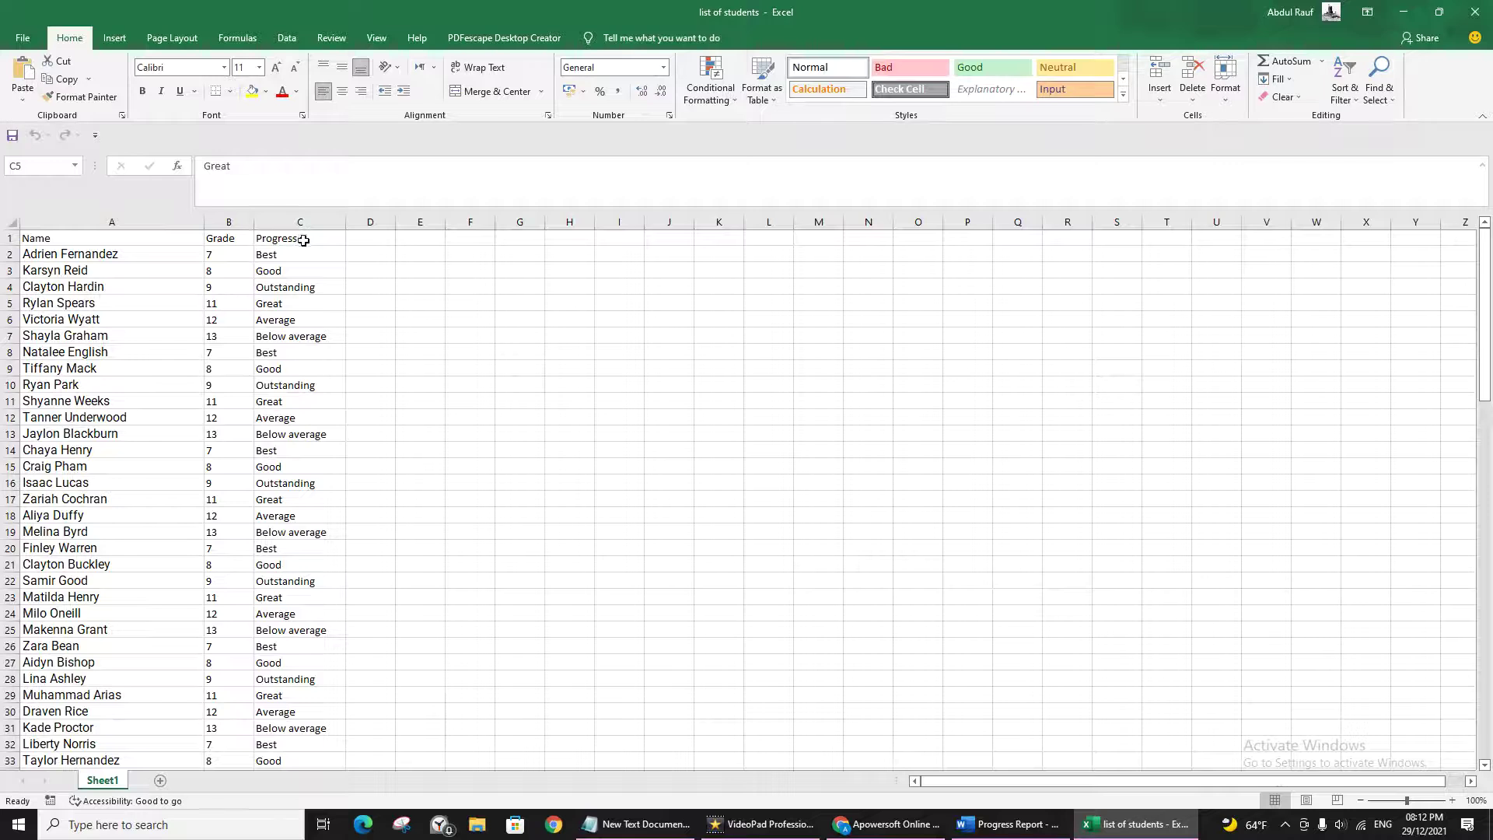
{"action": "left_click", "coordinate": [1007, 824]}
{"action": "left_click", "coordinate": [592, 603]}
{"action": "left_click", "coordinate": [426, 105]}
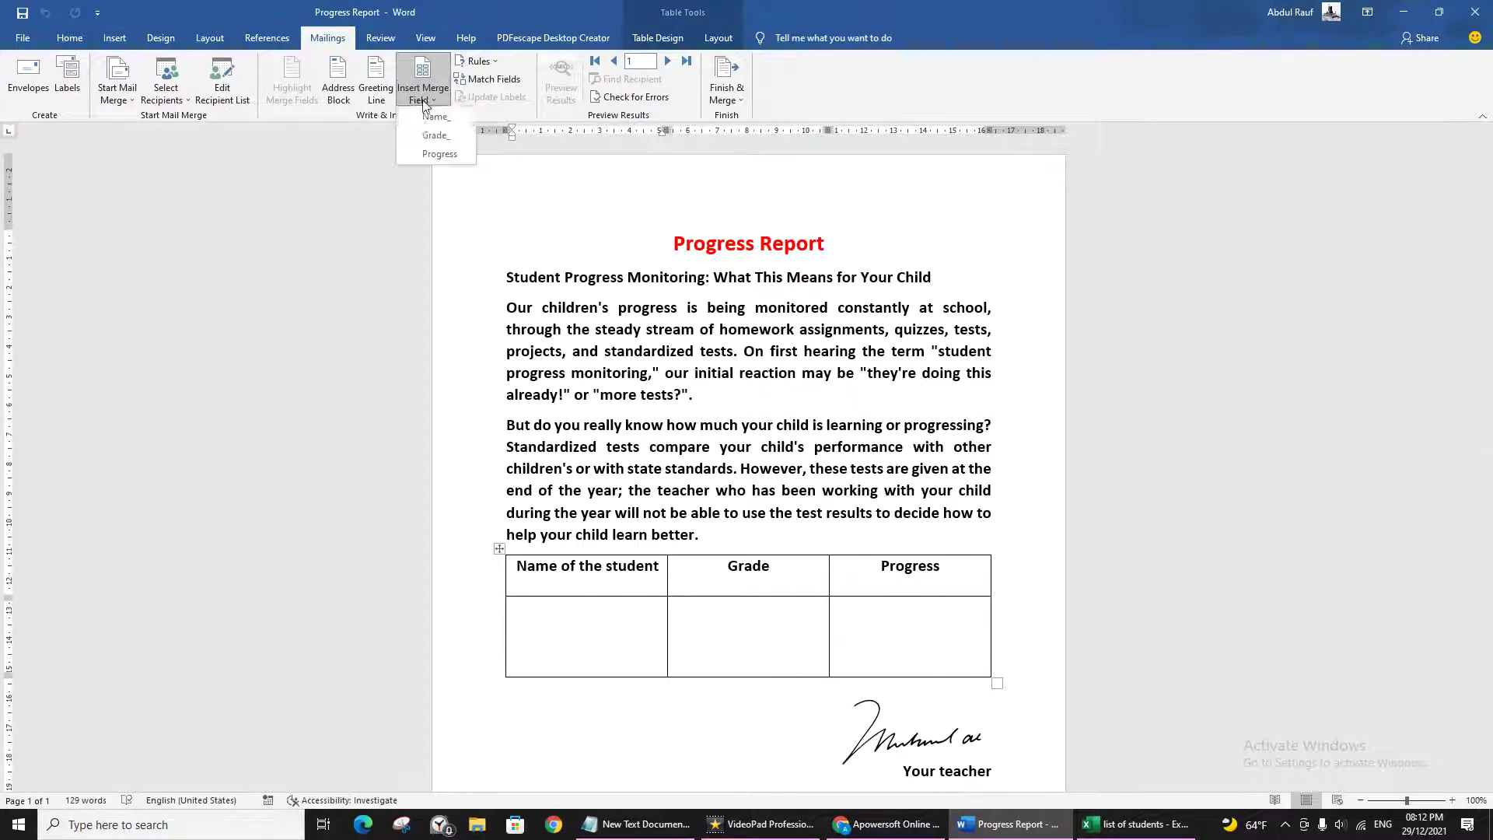
{"action": "left_click", "coordinate": [427, 120]}
- Insert «Grade_» into the Grade cell and «Progress» into the Progress cell
{"action": "left_click", "coordinate": [747, 627]}
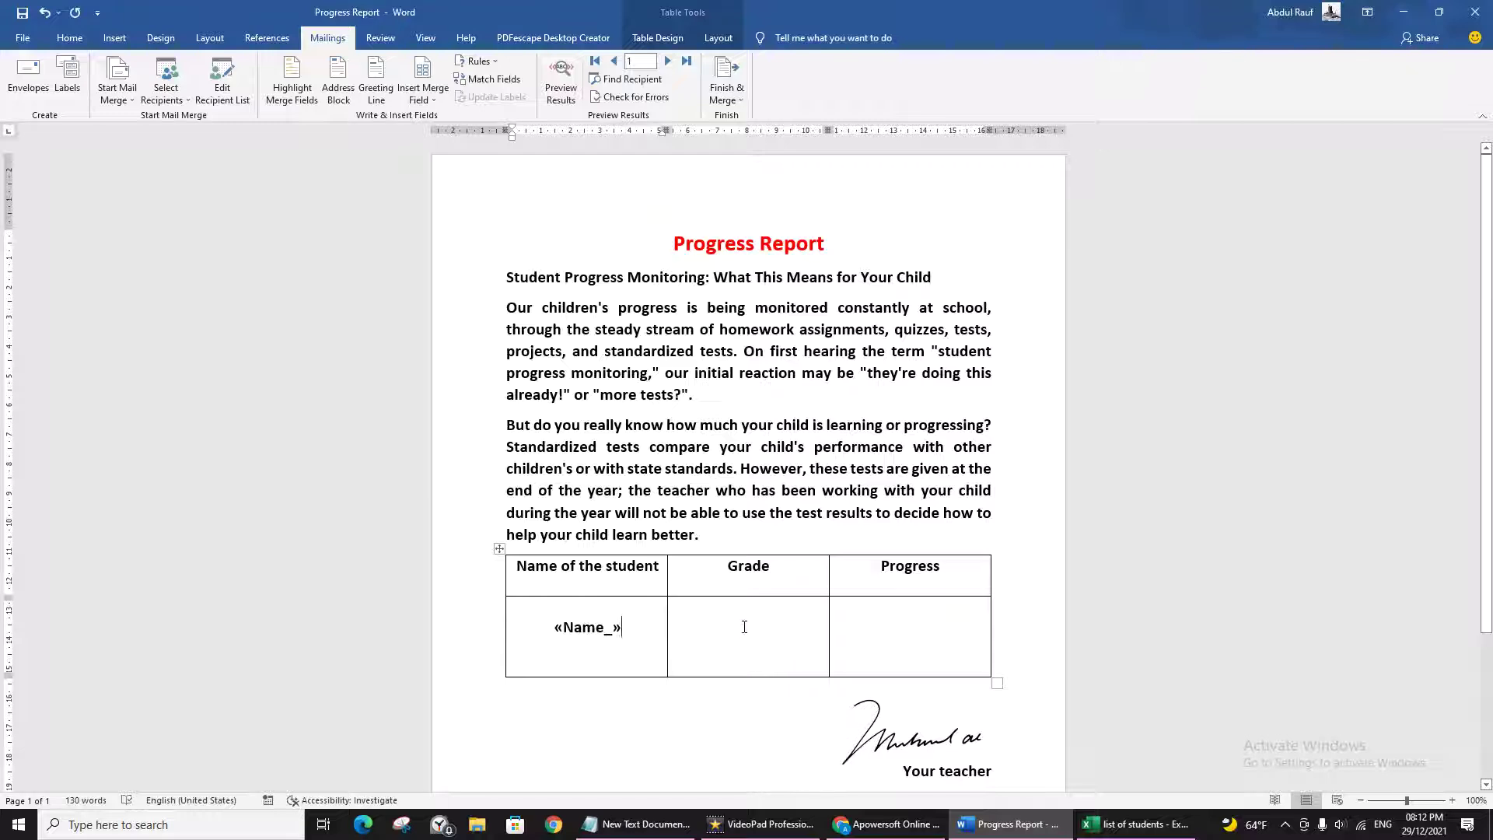
{"action": "left_click", "coordinate": [415, 105]}
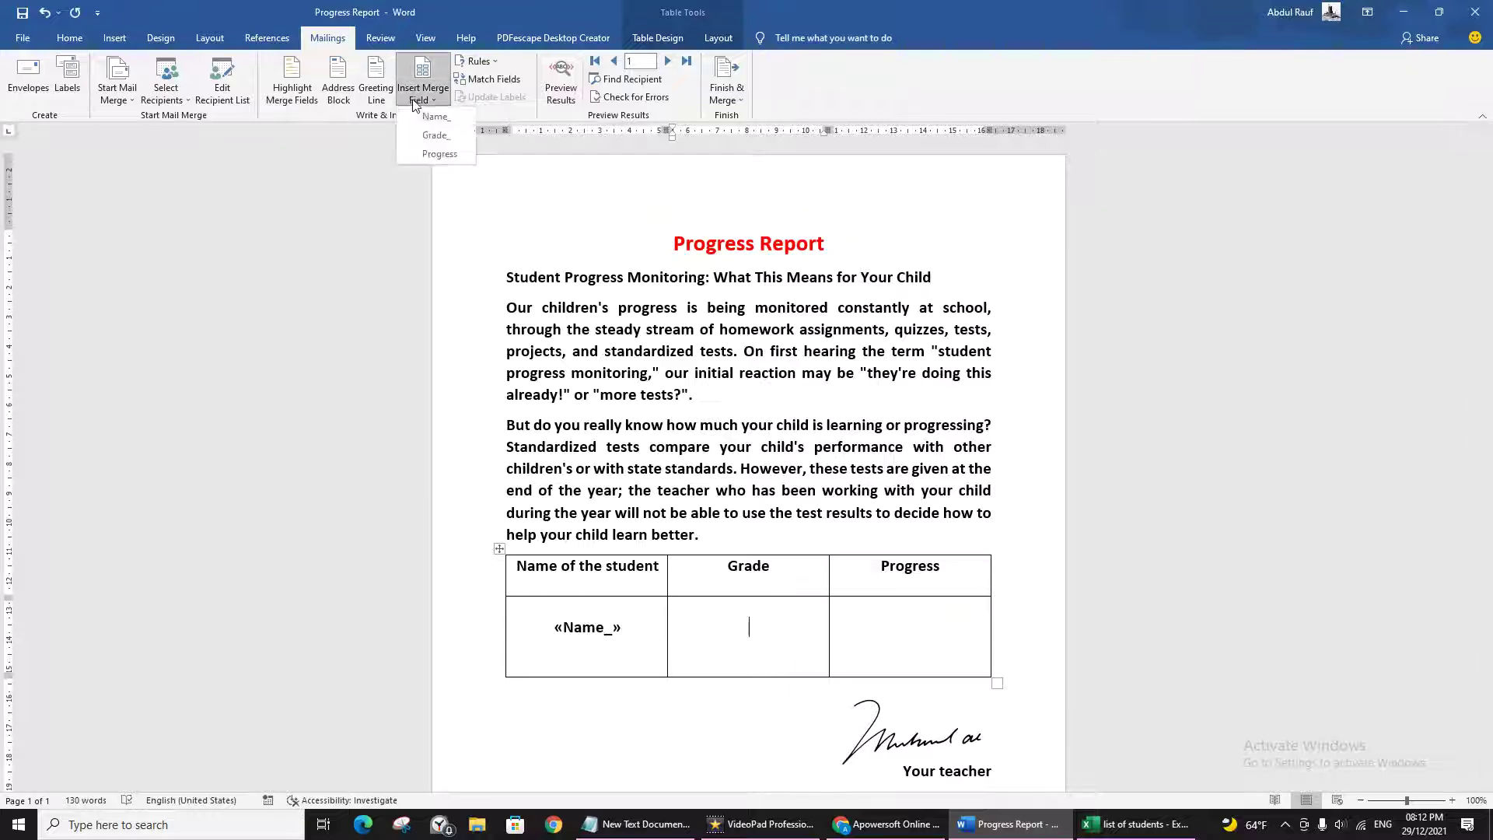
{"action": "left_click", "coordinate": [436, 135]}
{"action": "left_click", "coordinate": [906, 617]}
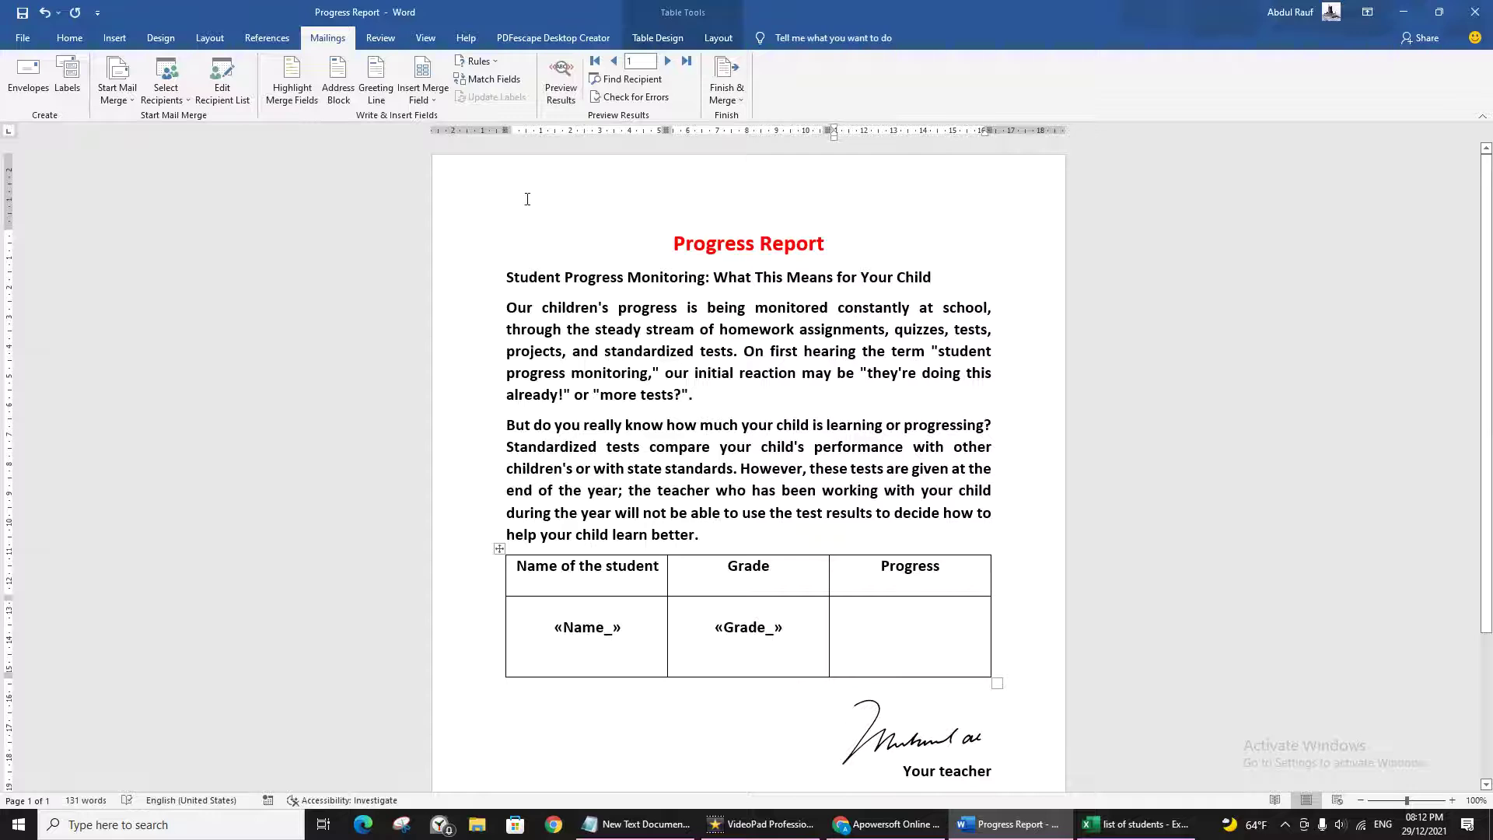
{"action": "left_click", "coordinate": [423, 97]}
{"action": "left_click", "coordinate": [440, 154]}
- Make the «Name_» field red and italic
{"action": "triple_click", "coordinate": [535, 631]}
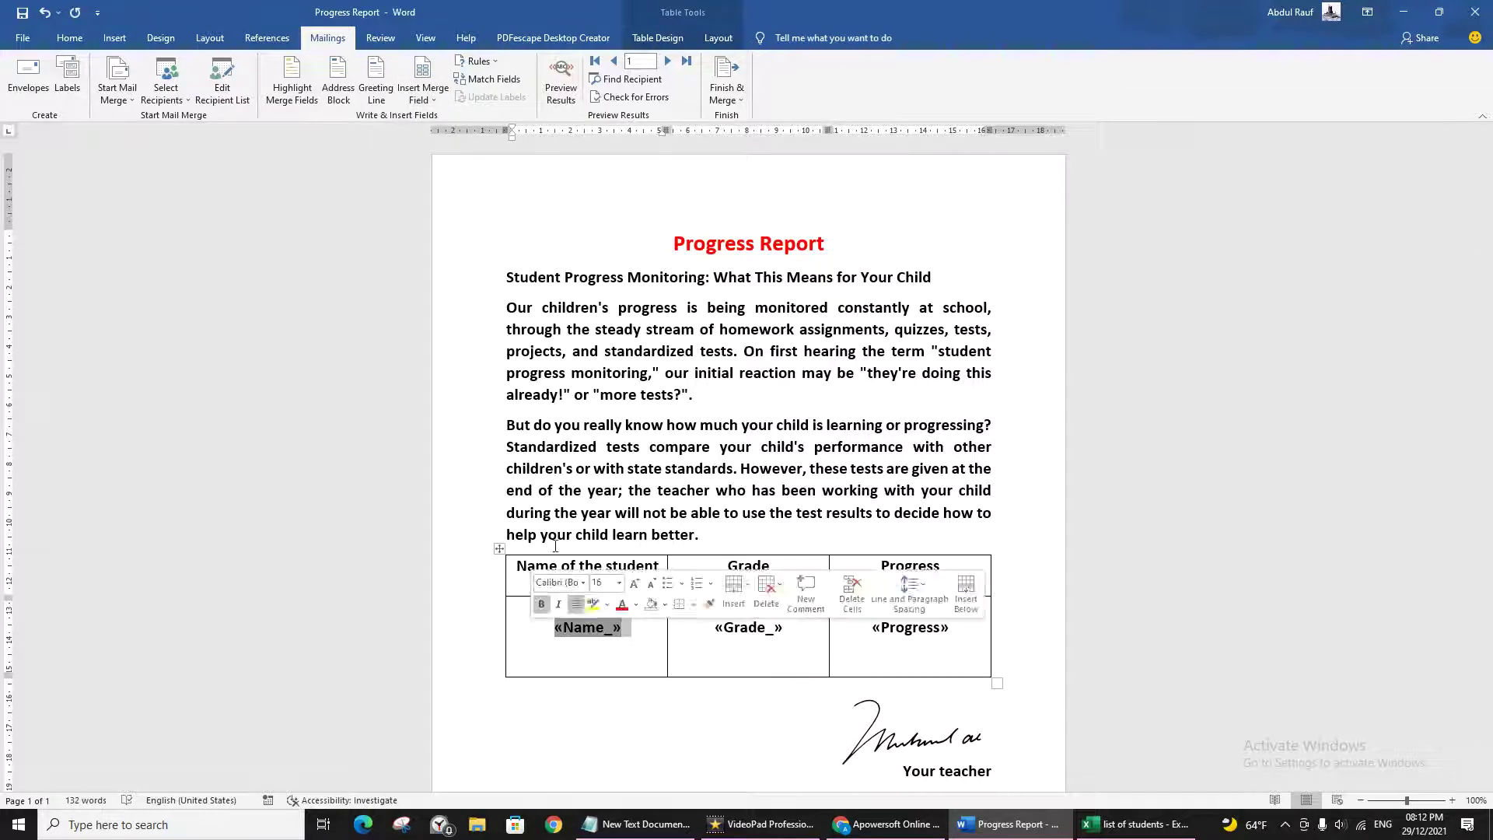
{"action": "left_click", "coordinate": [70, 37]}
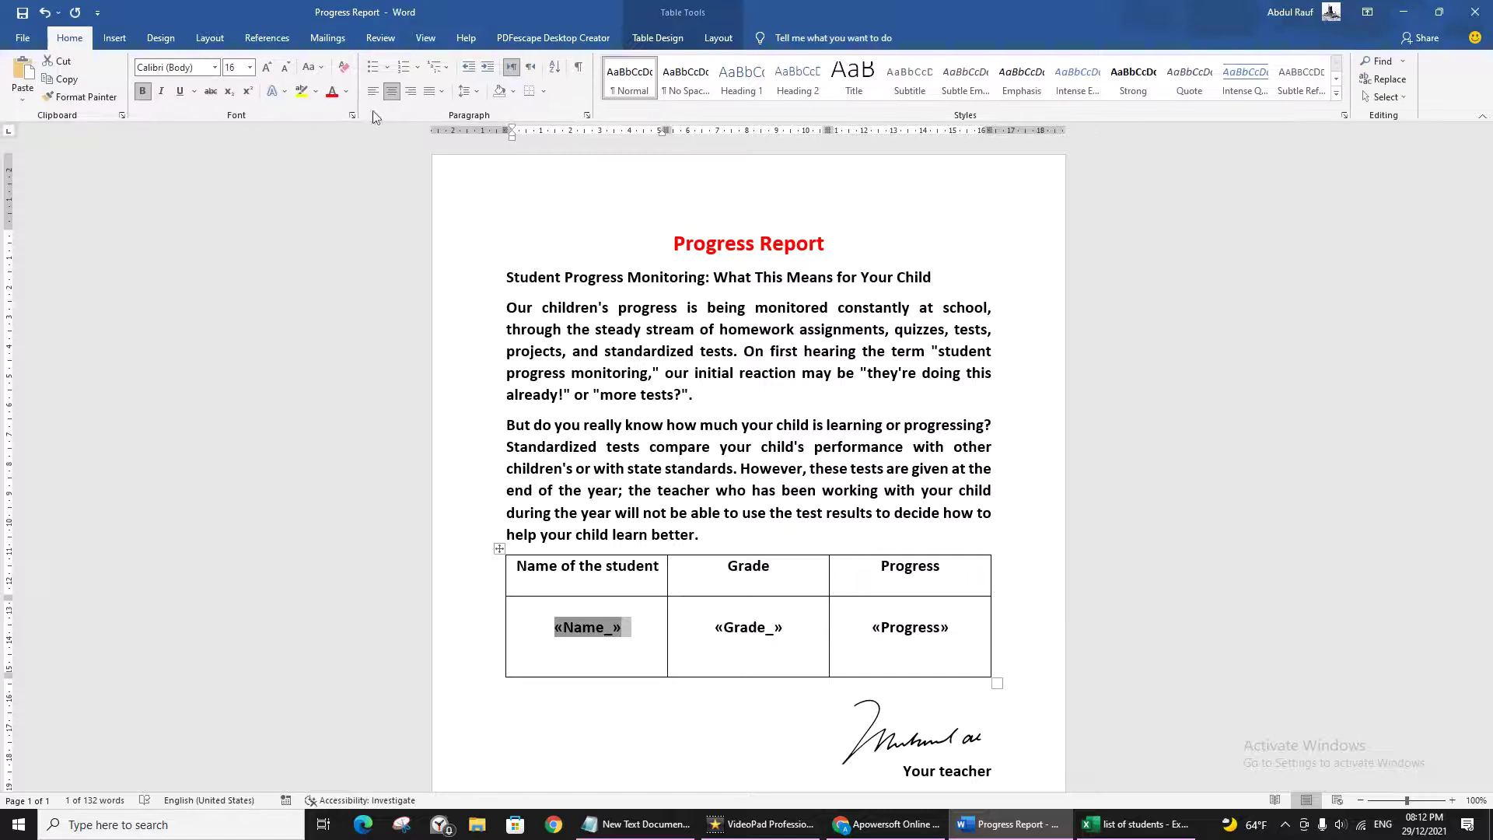
{"action": "left_click", "coordinate": [332, 91]}
{"action": "left_click", "coordinate": [161, 91]}
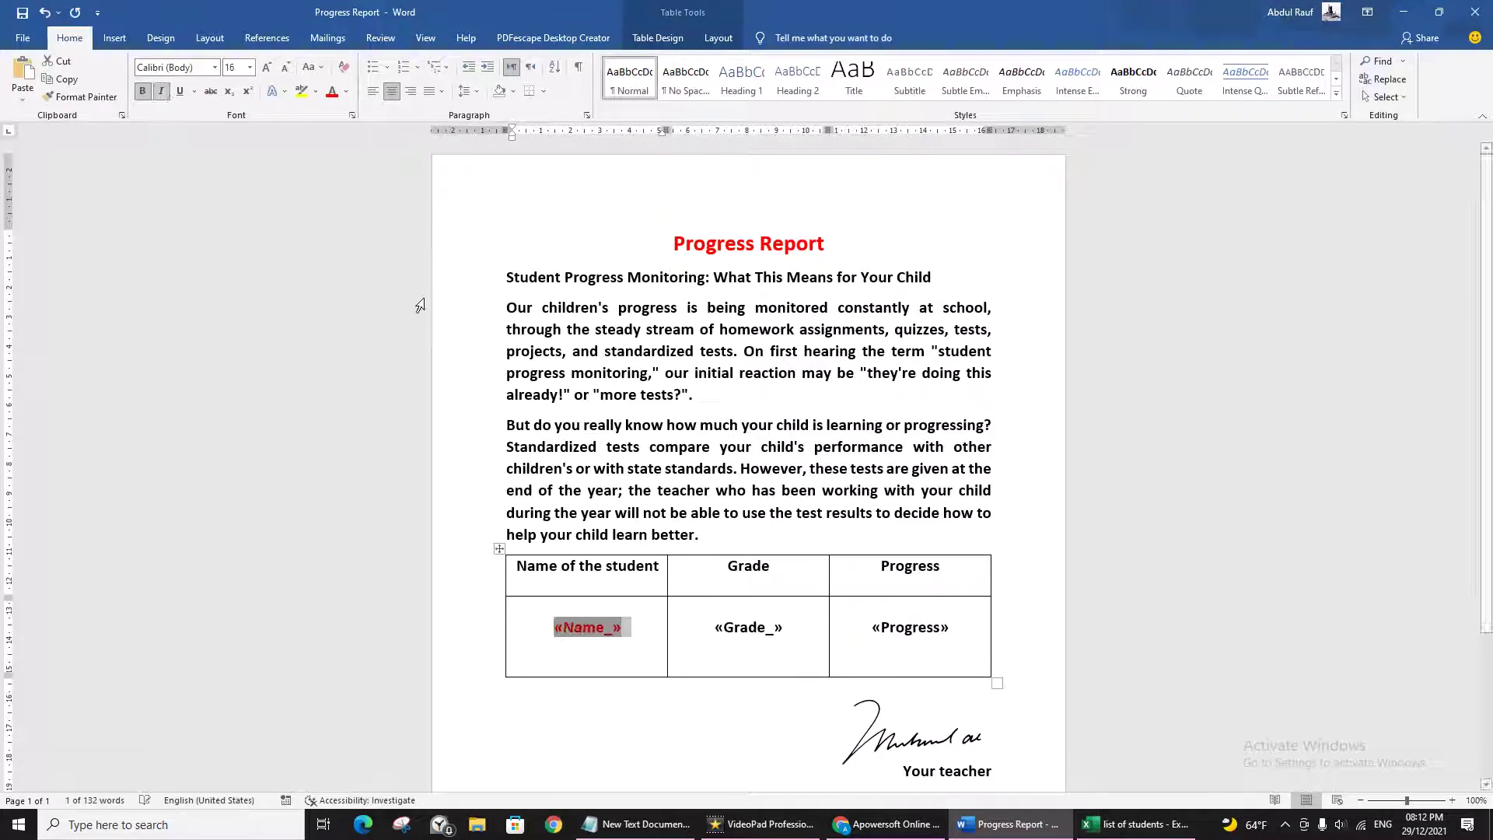
- Colour «Grade_» dark blue and underline «Progress»
{"action": "left_click_drag", "start_coordinate": [712, 627], "coordinate": [784, 636]}
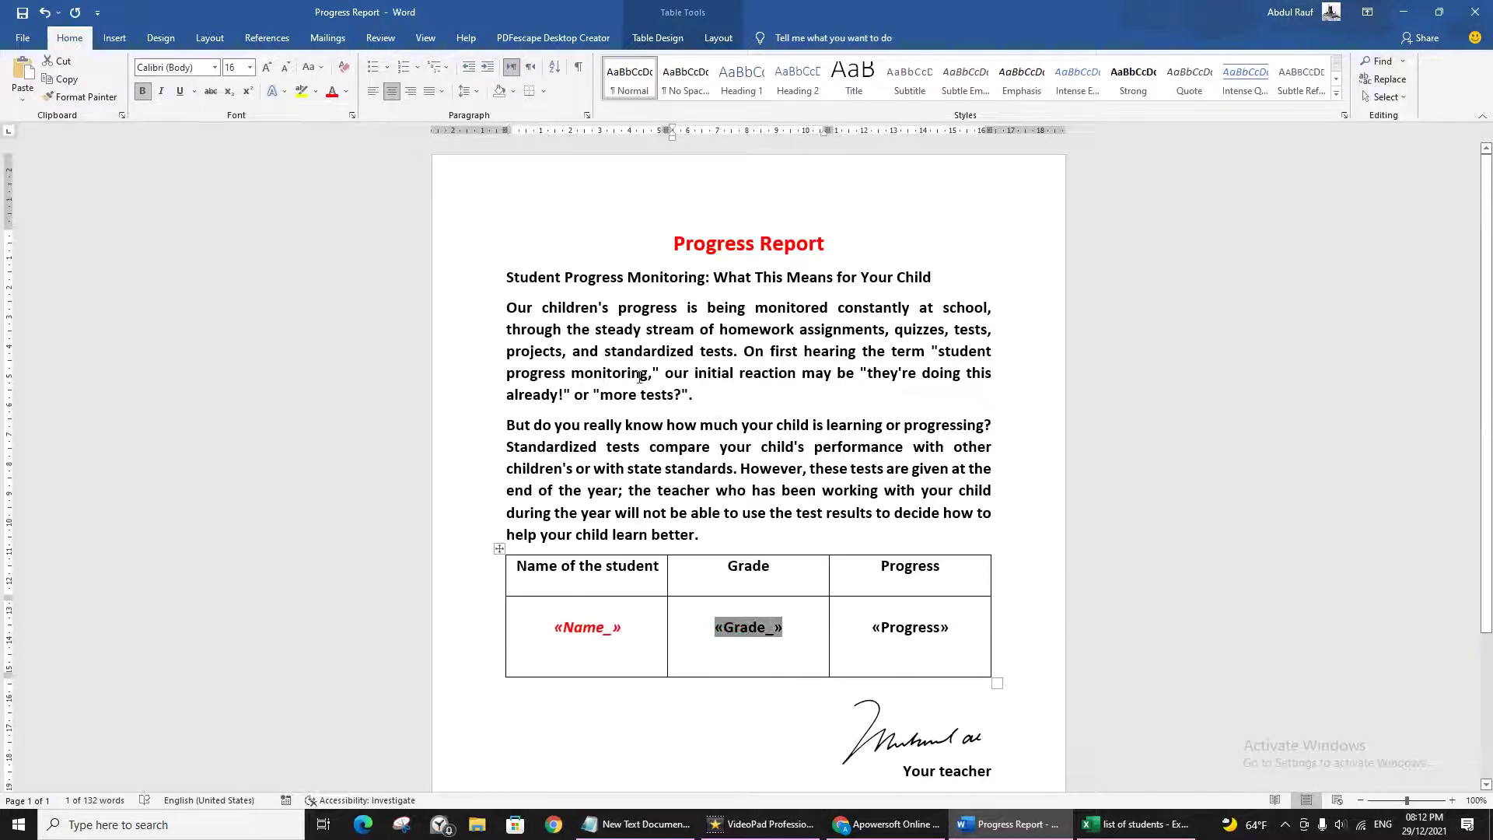
{"action": "left_click", "coordinate": [346, 91]}
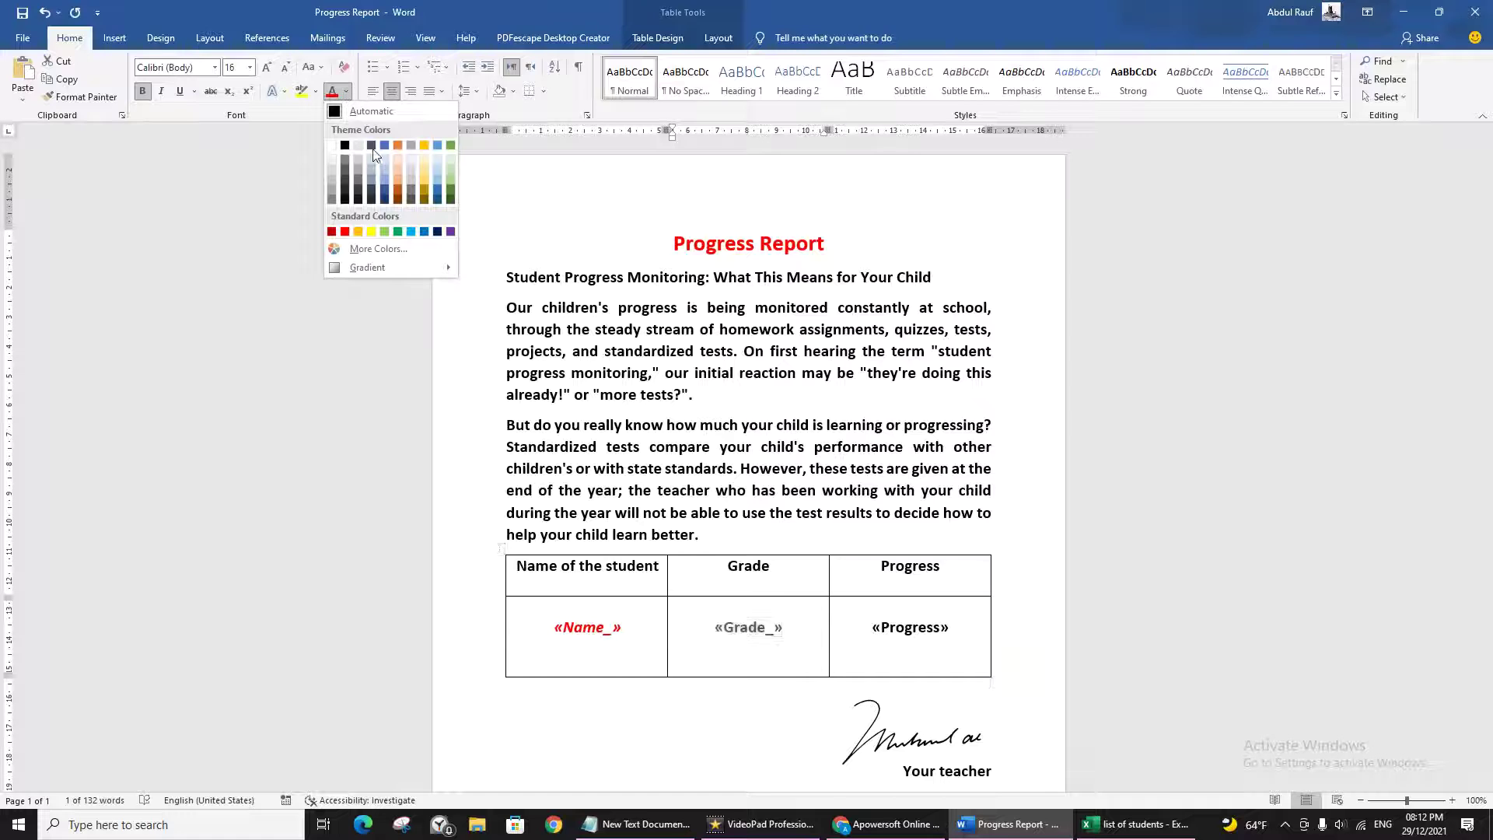
{"action": "left_click", "coordinate": [381, 199]}
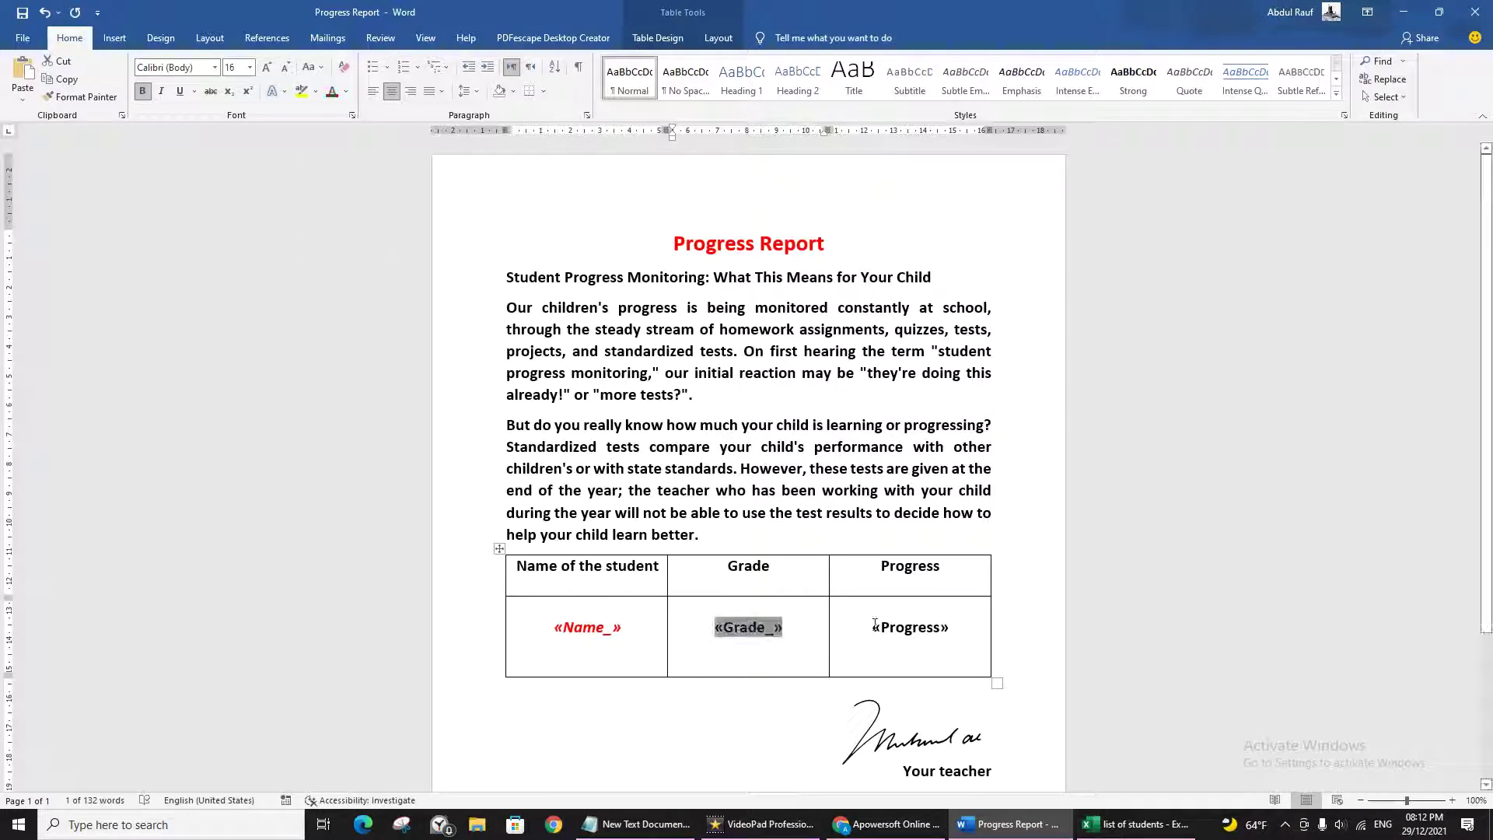
{"action": "left_click_drag", "start_coordinate": [873, 627], "coordinate": [950, 629]}
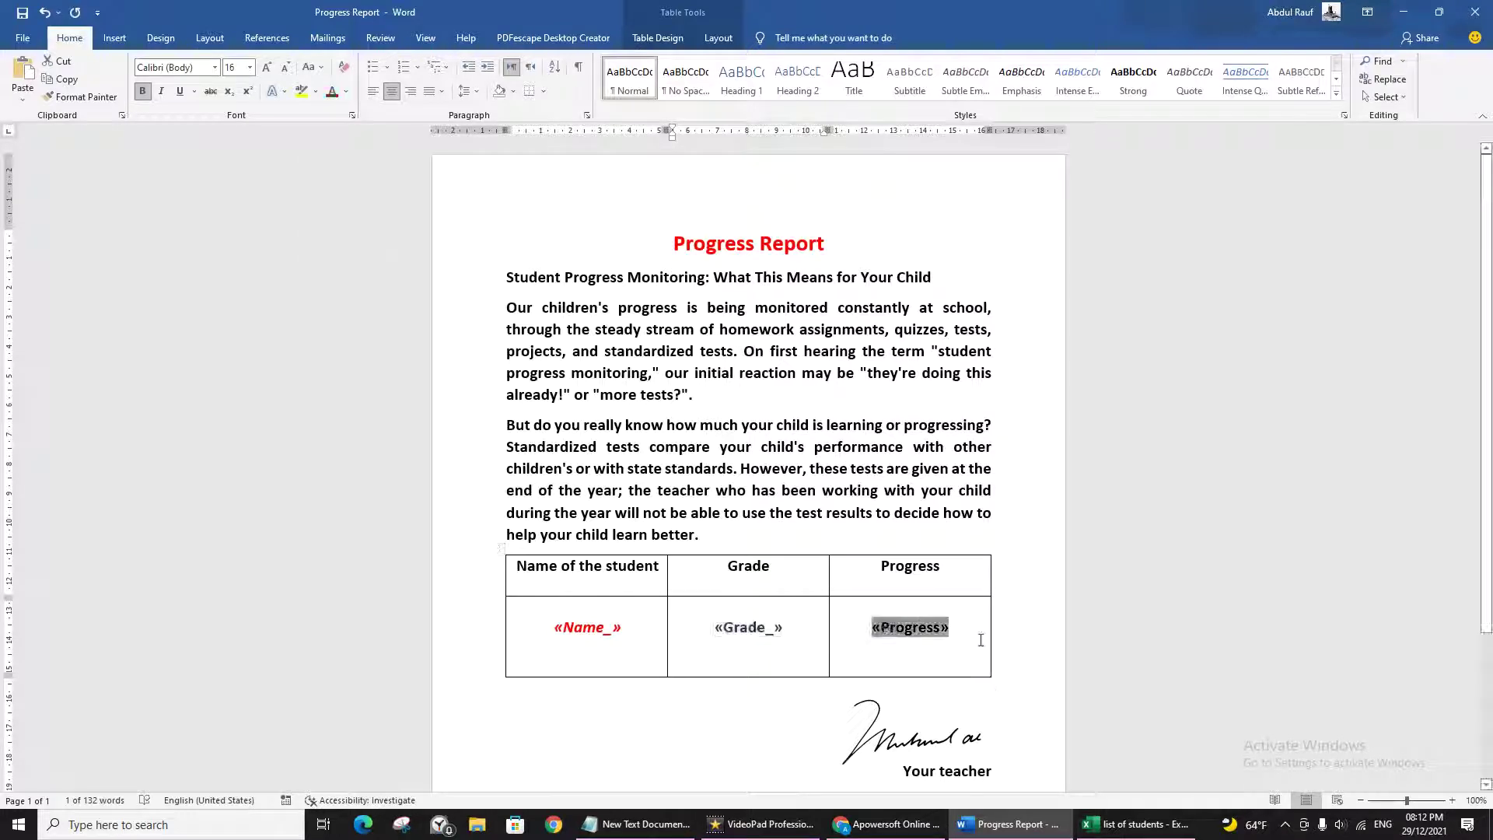
{"action": "left_click", "coordinate": [180, 91]}
- Review the formatted fields and return to the top of the letter
{"action": "left_click", "coordinate": [784, 644]}
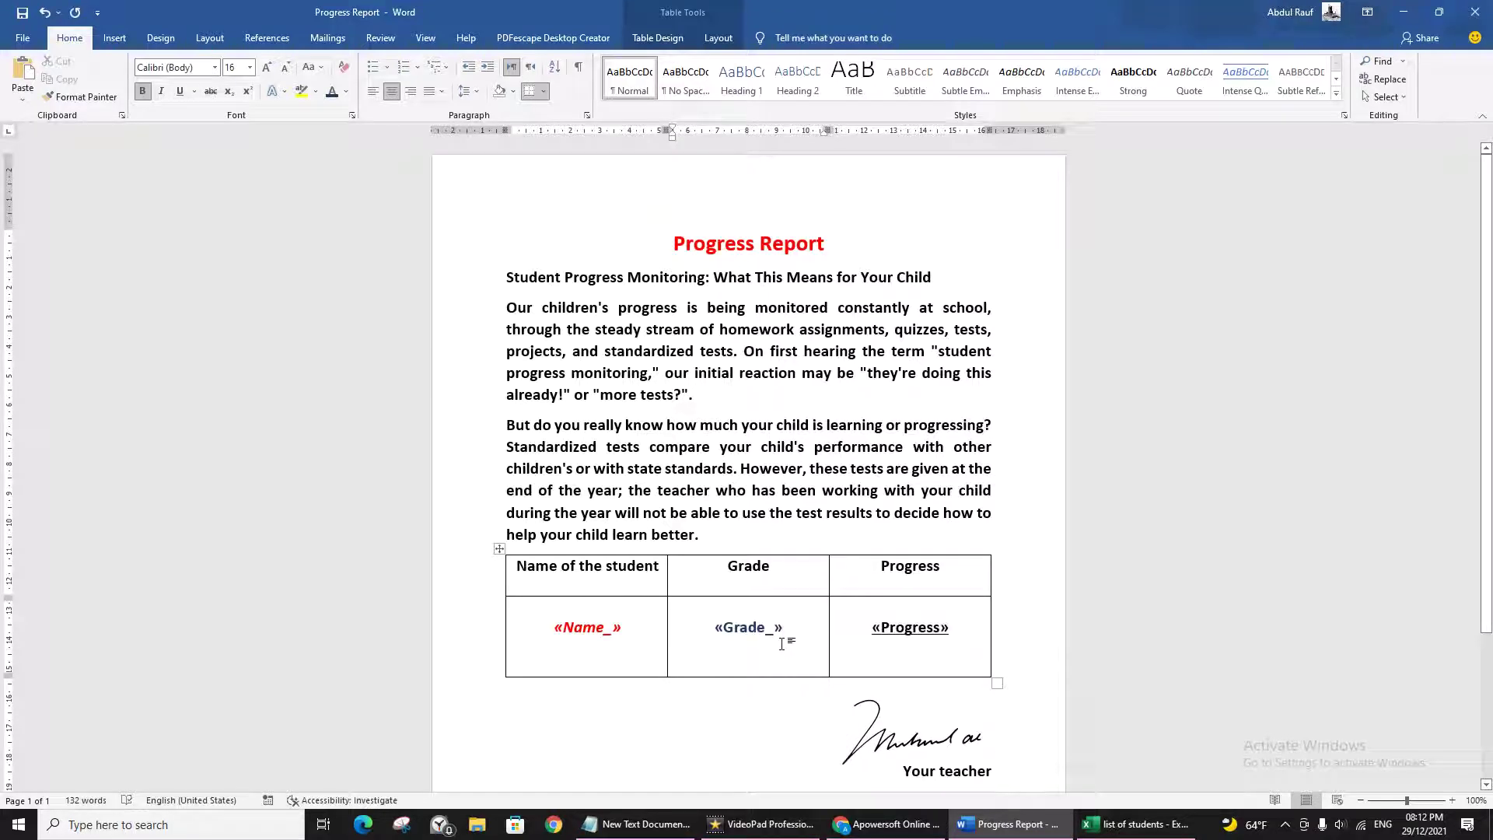
{"action": "scroll", "coordinate": [783, 644], "scroll_direction": "down", "scroll_amount": 2}
{"action": "left_click", "coordinate": [703, 642]}
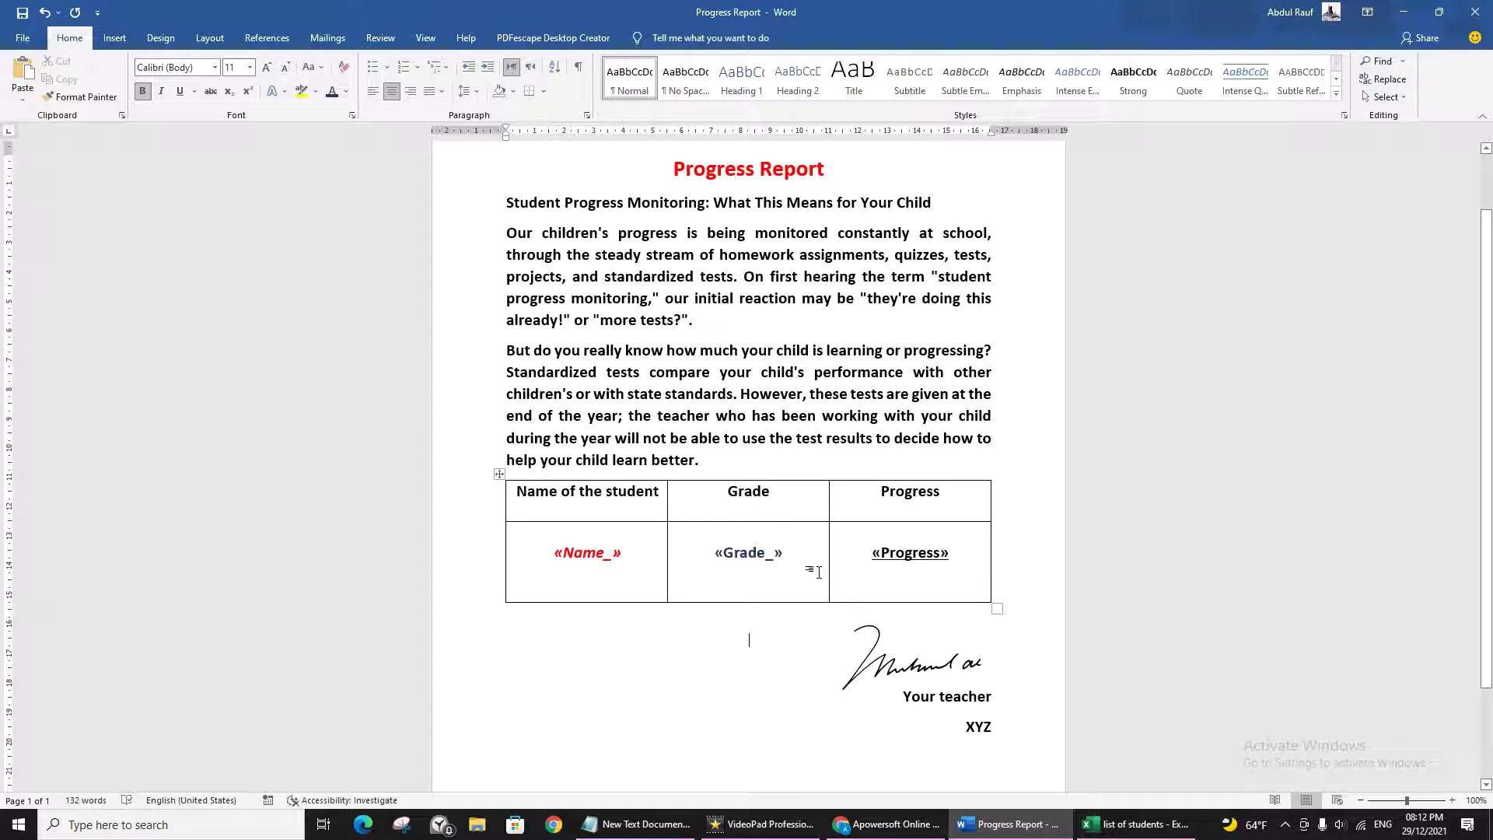
{"action": "key", "text": "ctrl+Home"}
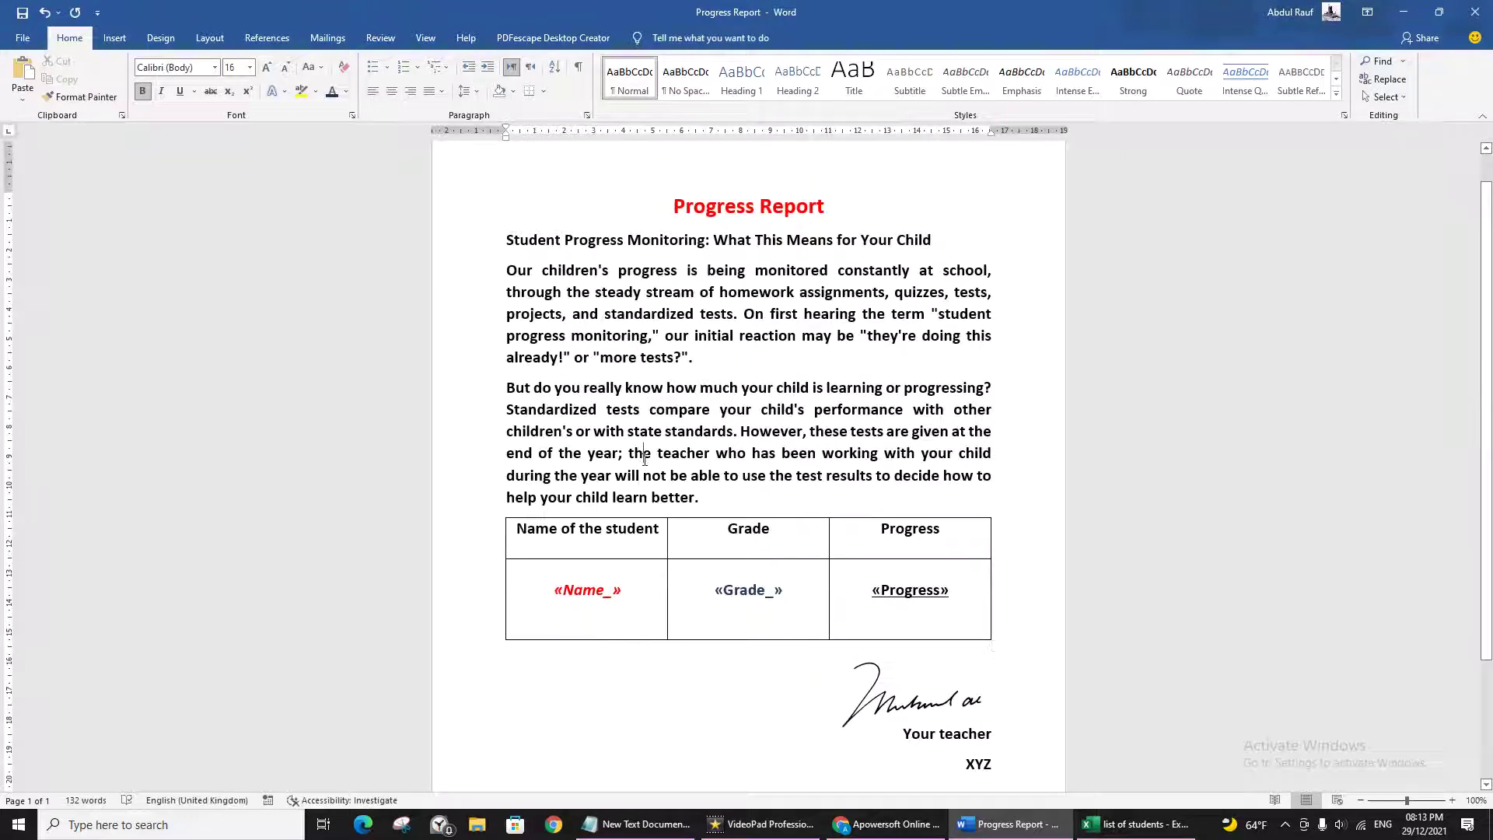